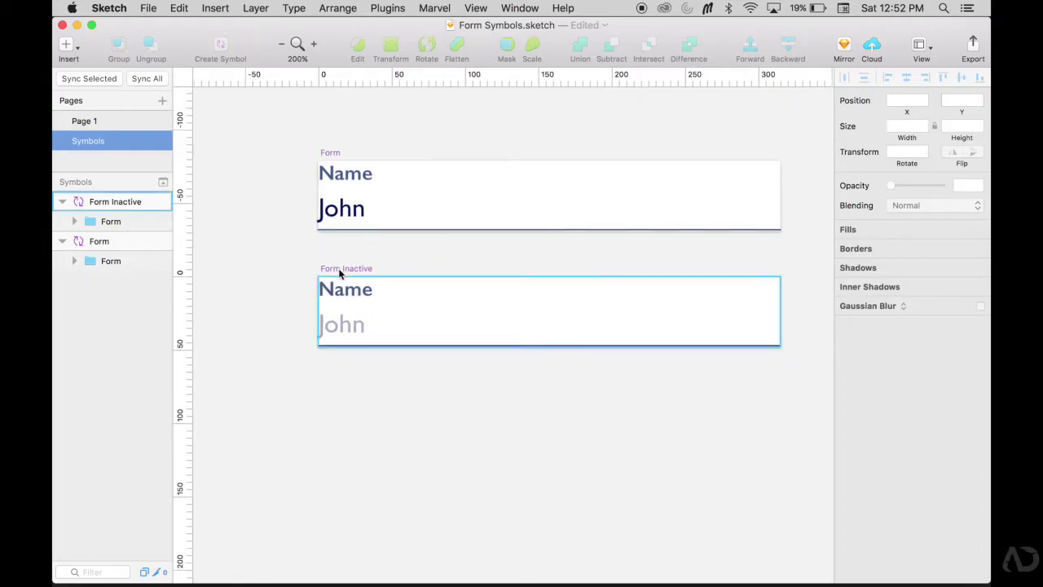
Step: Duplicate the Form Inactive symbol master and rename the copy Form Error
{"action": "left_click_drag", "start_coordinate": [337, 272], "coordinate": [337, 372]}
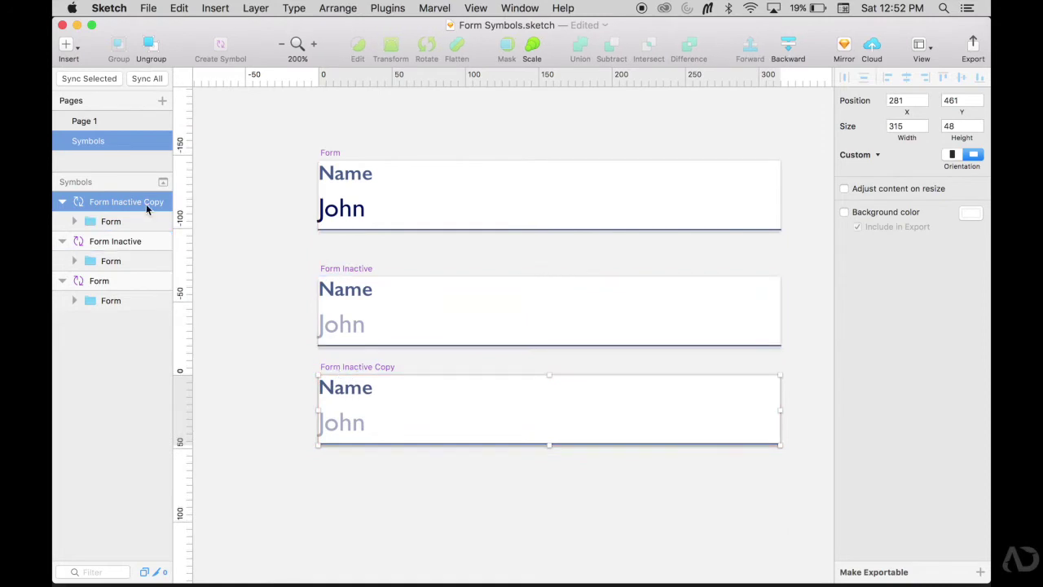
{"action": "double_click", "coordinate": [121, 201]}
{"action": "type", "text": "Form Er"}
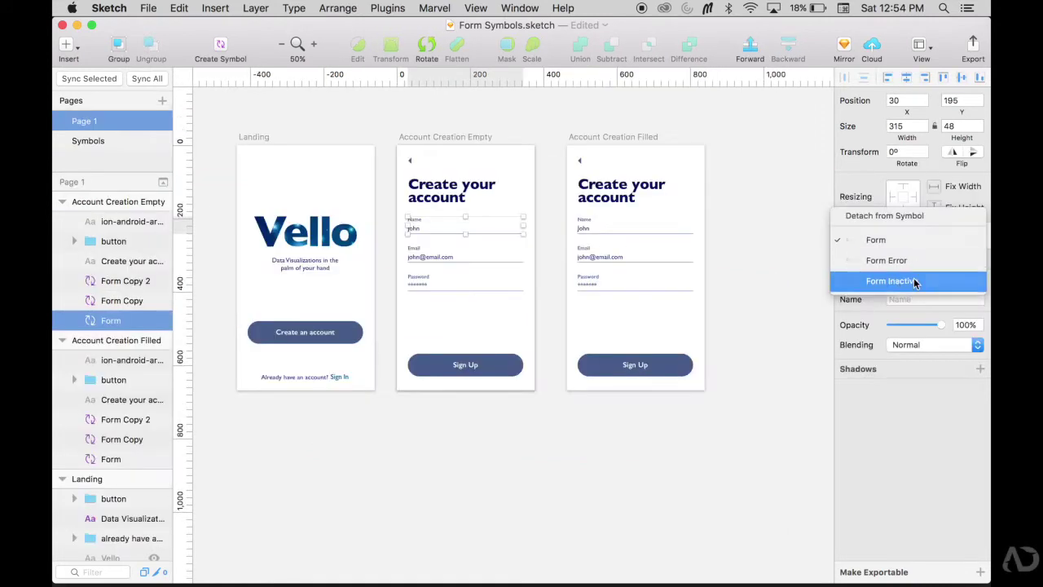
Step: Swap the Email field instance to Form Inactive, then select the Password field
{"action": "left_click", "coordinate": [913, 281]}
{"action": "left_click", "coordinate": [504, 259]}
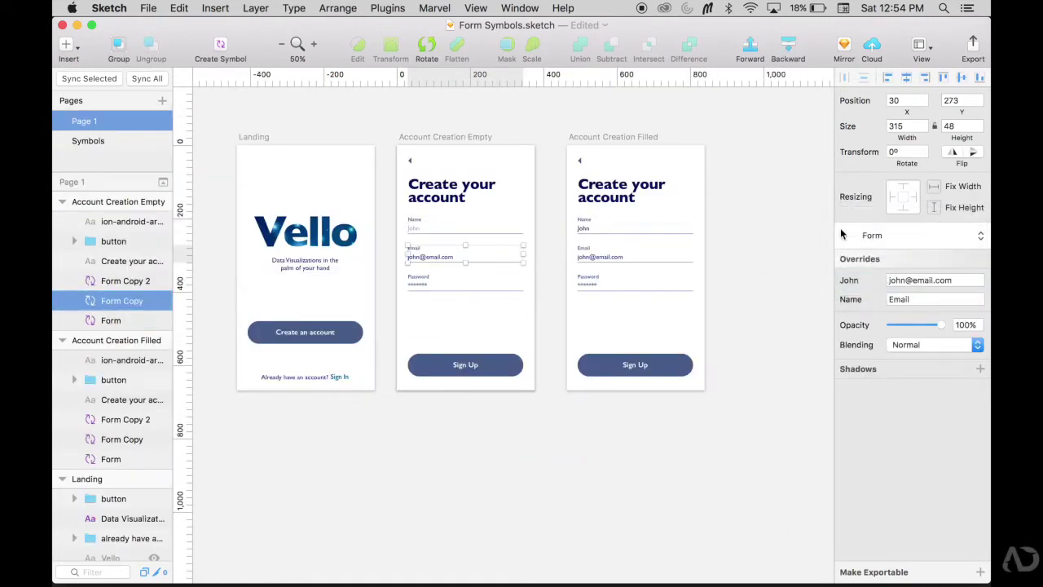
{"action": "left_click", "coordinate": [913, 235]}
{"action": "left_click", "coordinate": [541, 288]}
{"action": "left_click", "coordinate": [508, 280]}
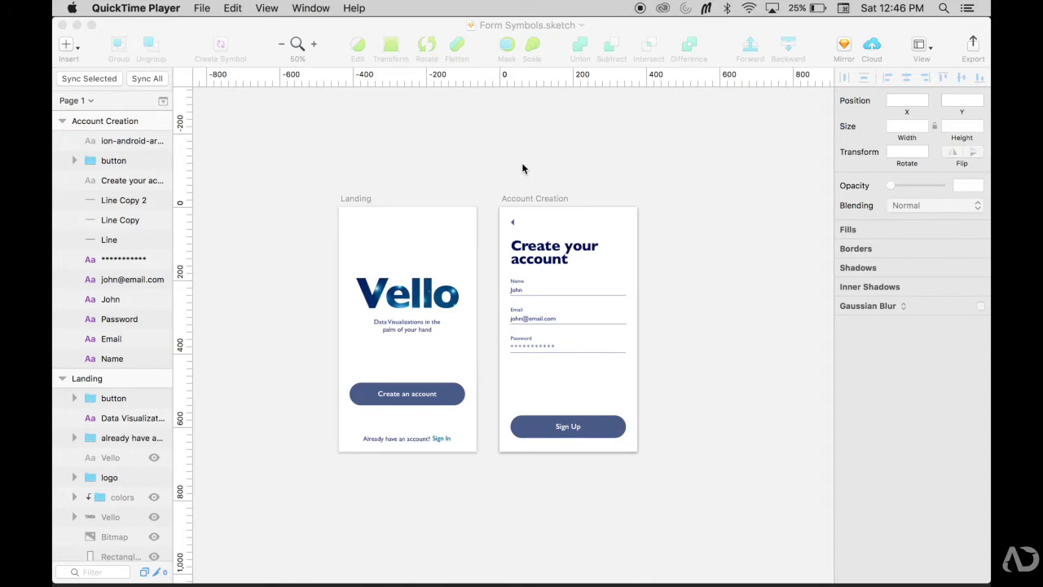
Step: Zoom the Account Creation artboard to 100% actual size
{"action": "scroll", "coordinate": [522, 168], "scroll_direction": "right", "scroll_amount": 2}
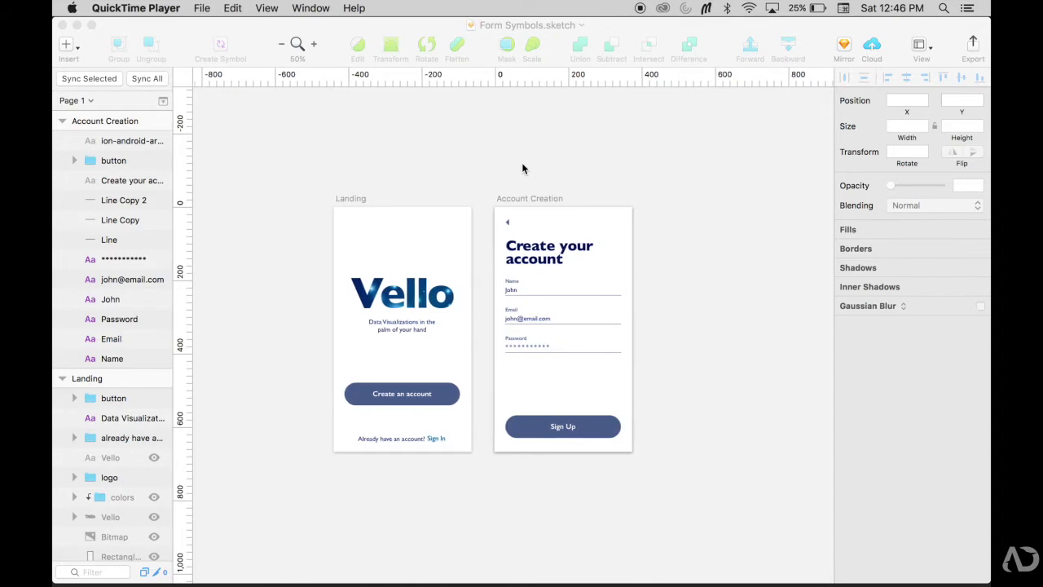
{"action": "left_click", "coordinate": [522, 167]}
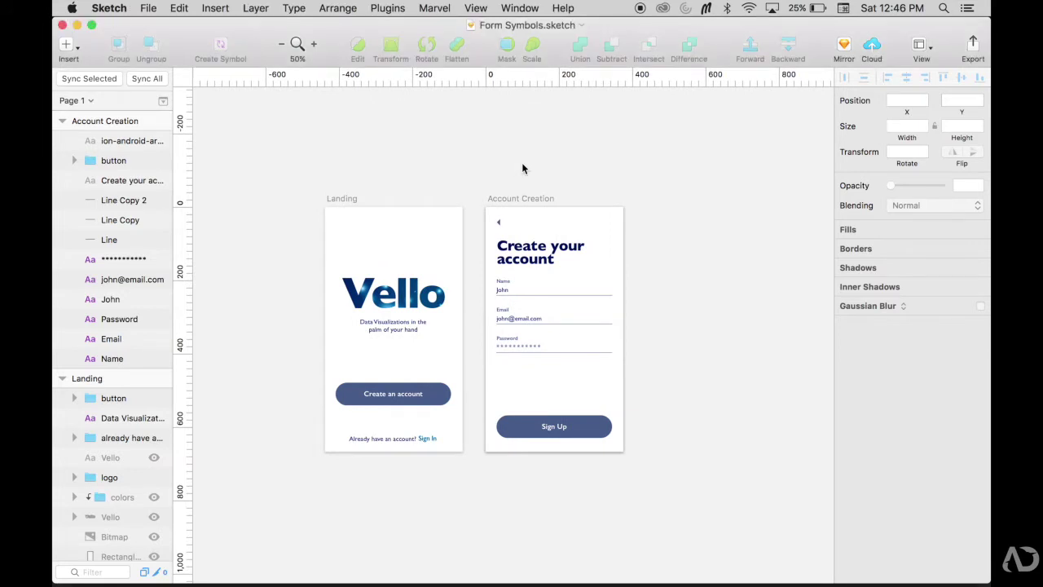
{"action": "key", "text": "super+plus"}
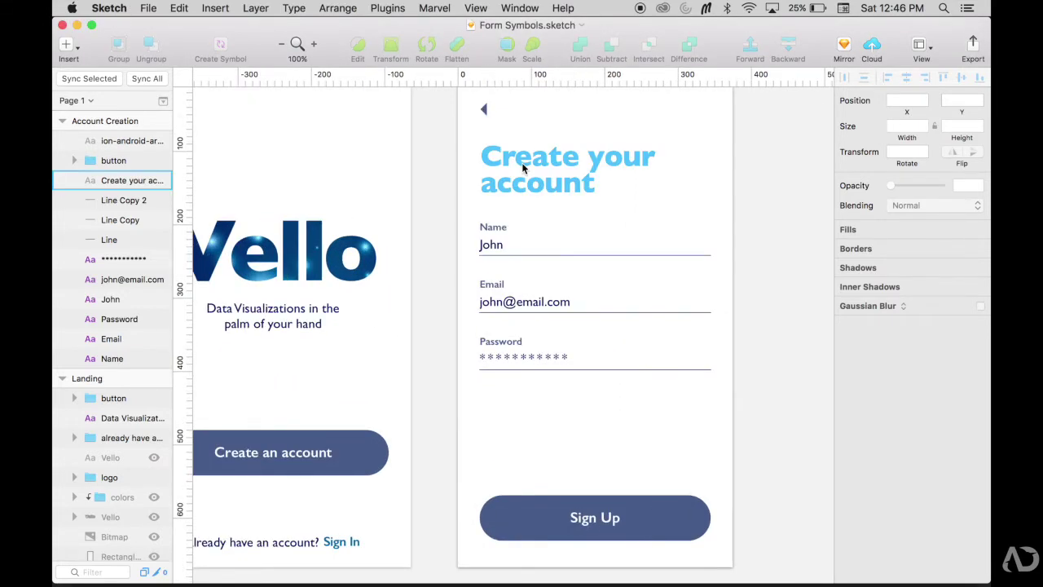
{"action": "scroll", "coordinate": [517, 166], "scroll_direction": "right", "scroll_amount": 2}
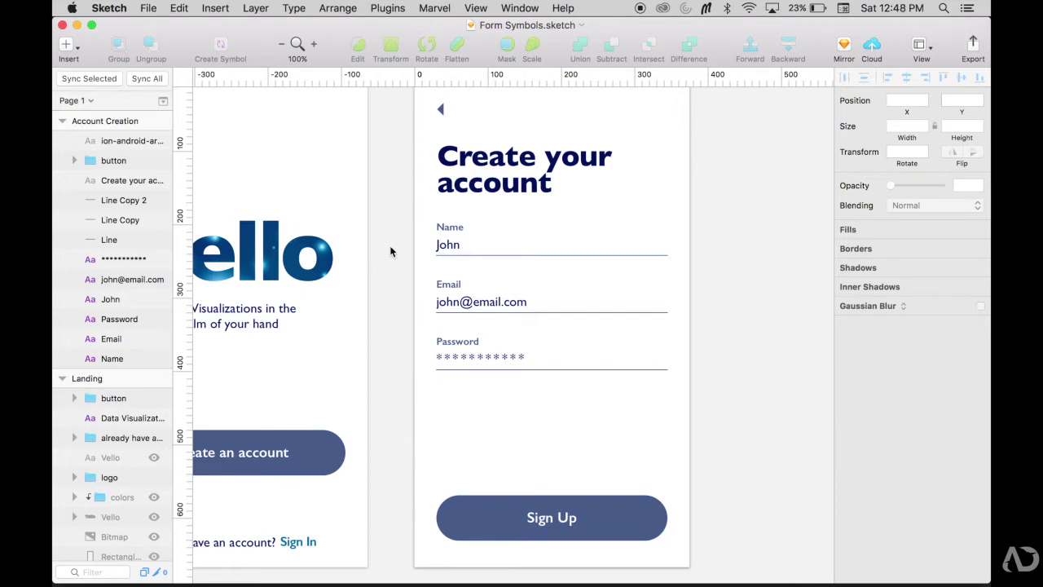
Step: Group the Name field's underline, John and Name layers as 'Form' and make it a symbol
{"action": "left_click", "coordinate": [486, 255]}
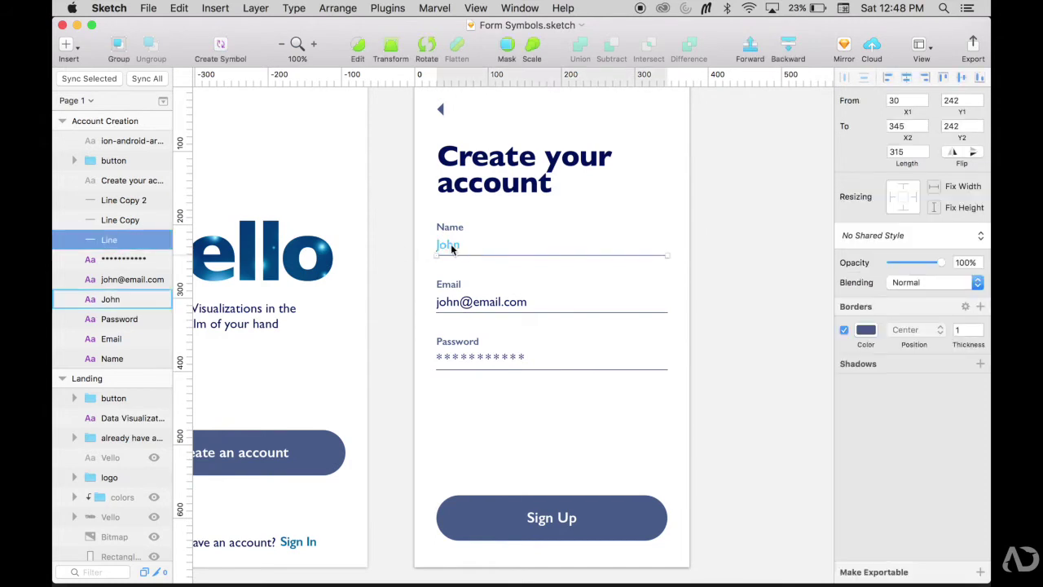
{"action": "left_click", "coordinate": [451, 246], "text": "shift"}
{"action": "left_click", "coordinate": [454, 229], "text": "shift"}
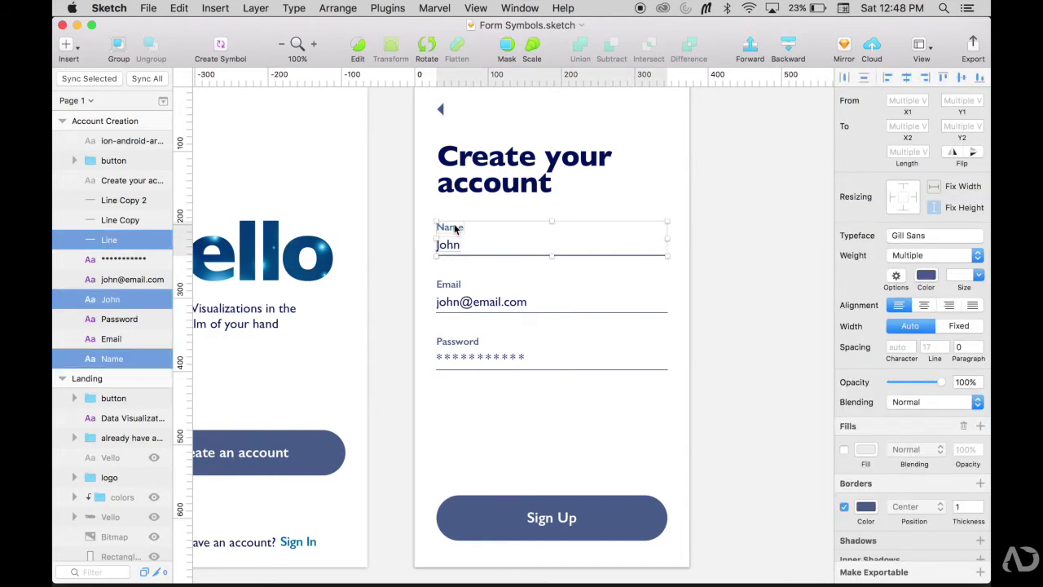
{"action": "key", "text": "super+g"}
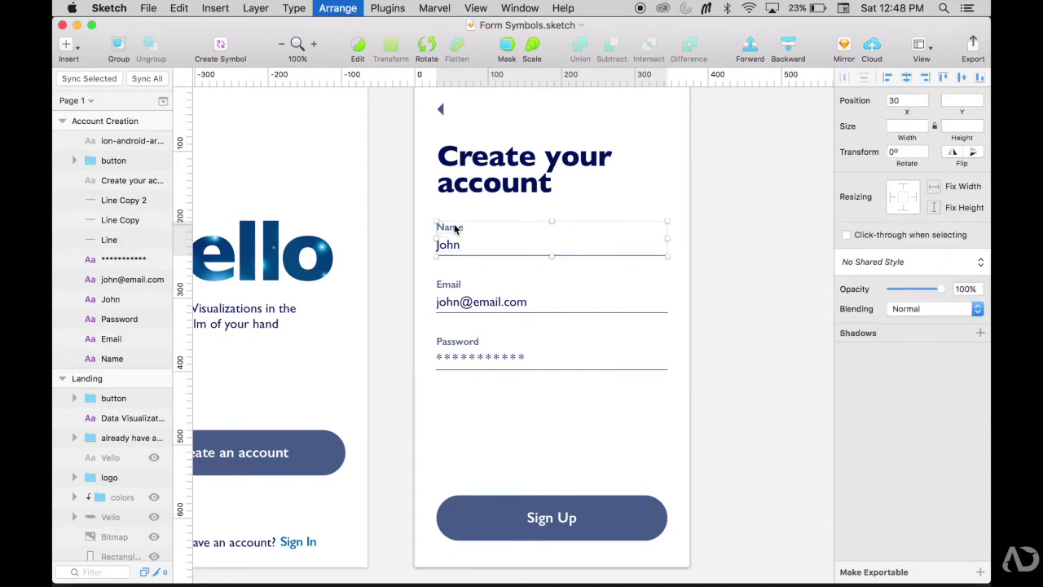
{"action": "key", "text": "super+r"}
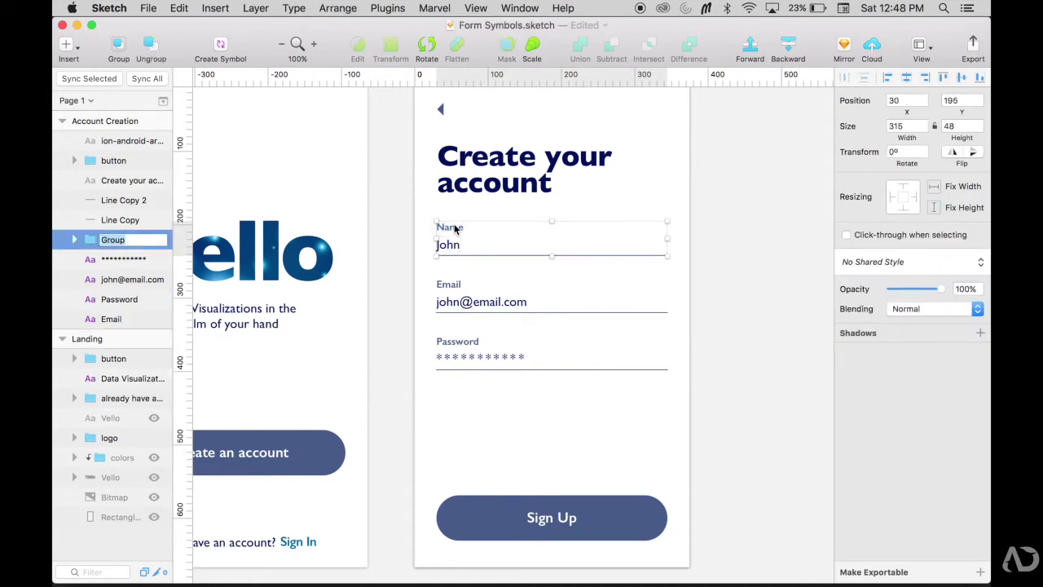
{"action": "type", "text": "Form"}
{"action": "key", "text": "Return"}
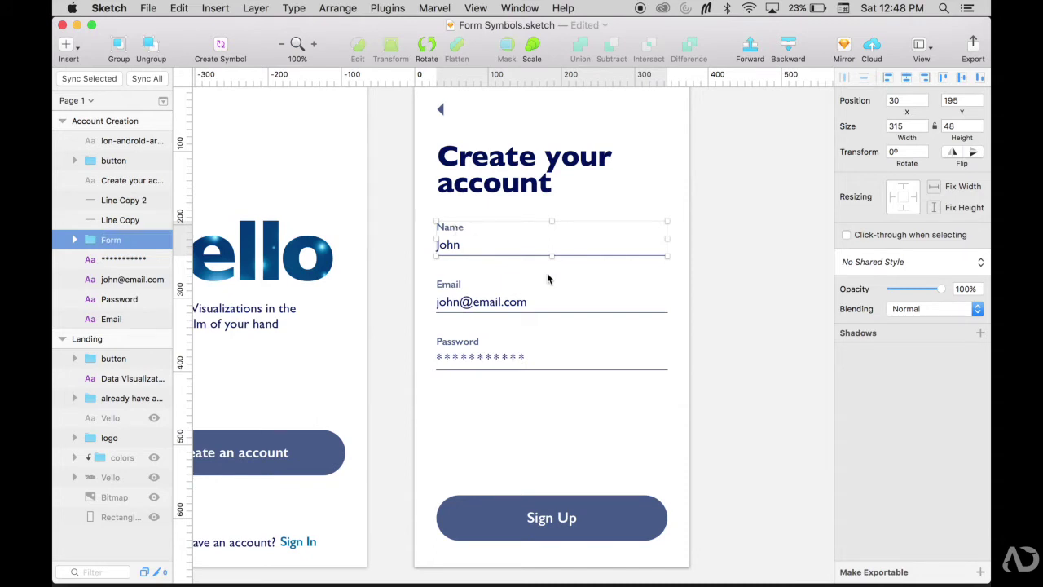
{"action": "left_click", "coordinate": [220, 45]}
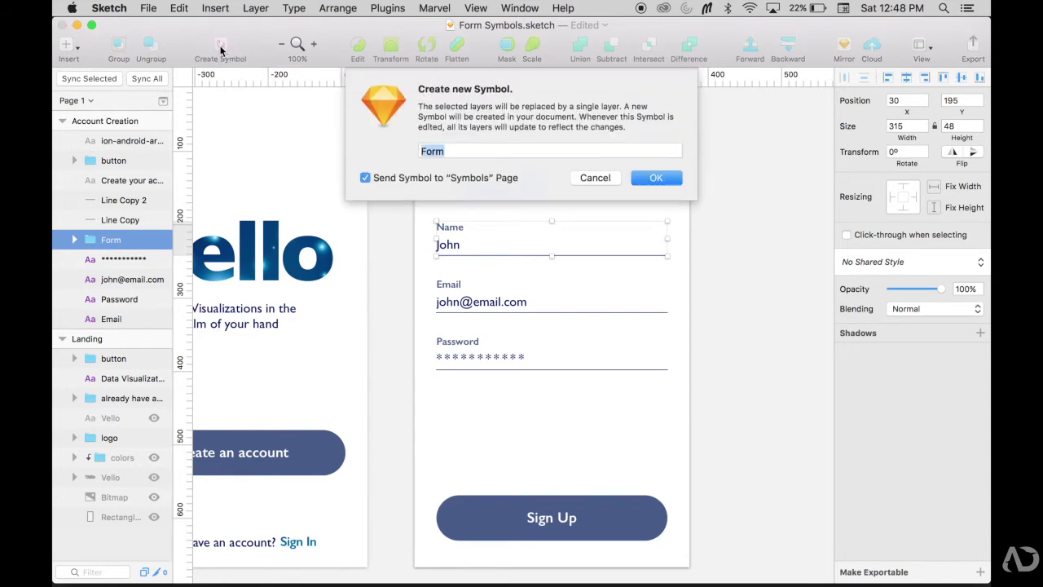
{"action": "left_click", "coordinate": [671, 184]}
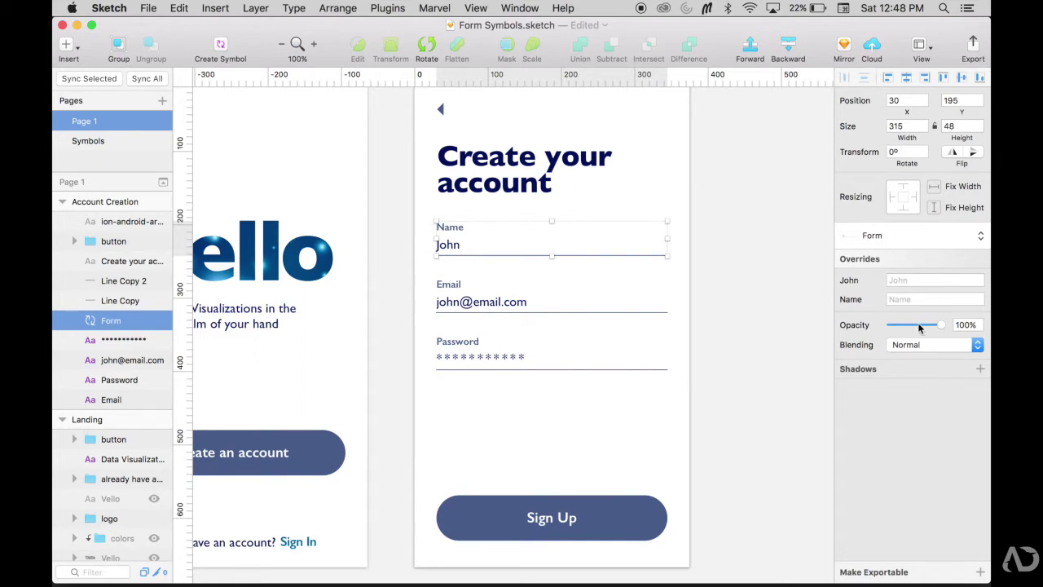
{"action": "left_click", "coordinate": [907, 282]}
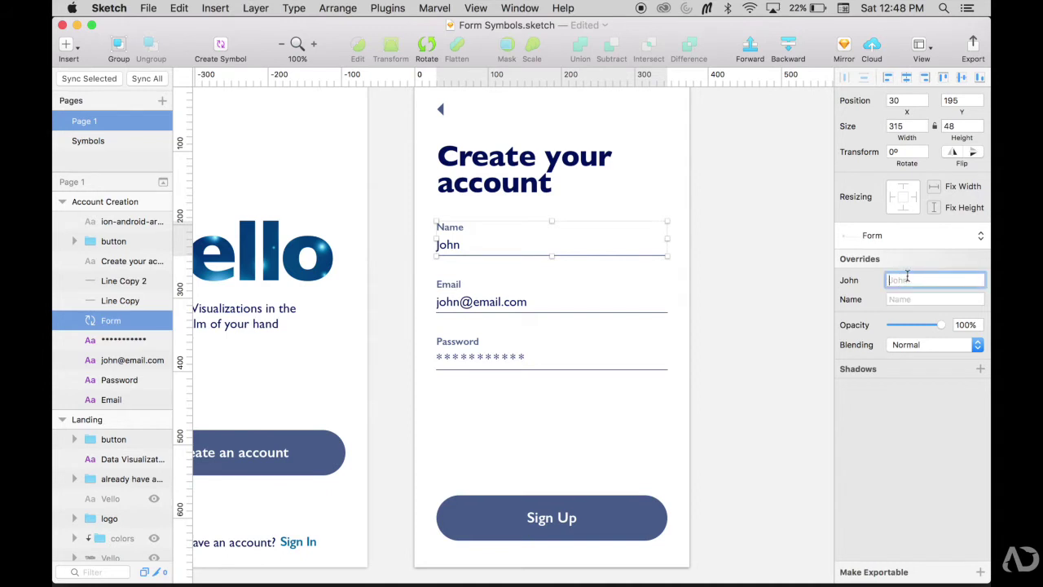
{"action": "type", "text": "john@email.com"}
{"action": "key", "text": "Return"}
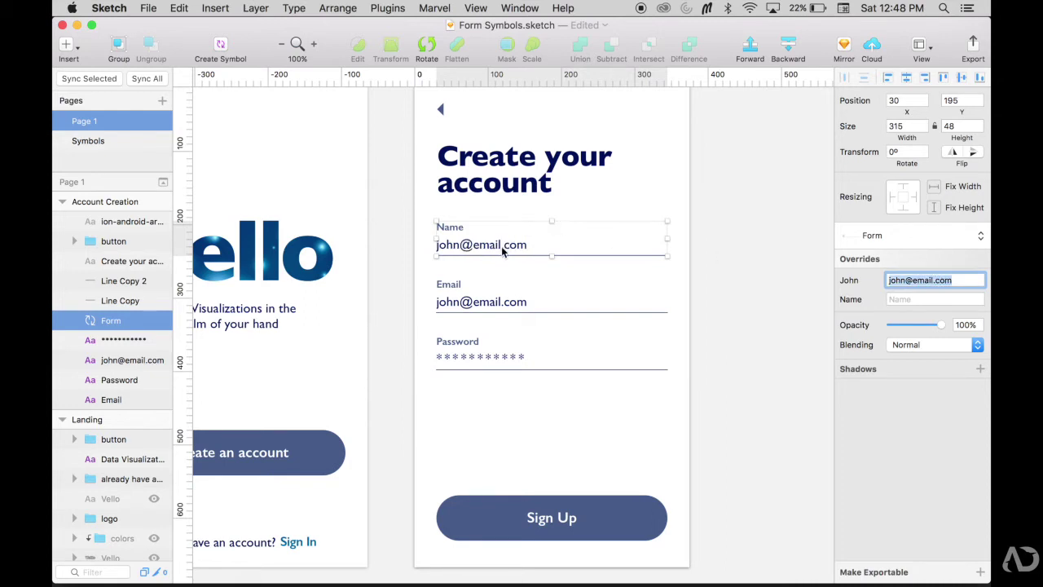
{"action": "left_click", "coordinate": [761, 265]}
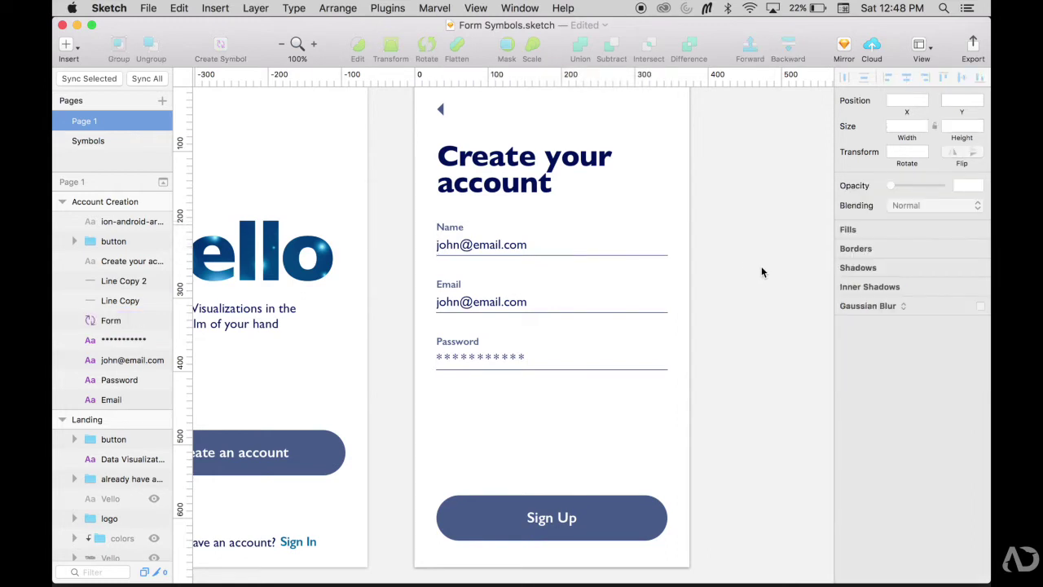
{"action": "left_click", "coordinate": [656, 249]}
{"action": "left_click", "coordinate": [963, 282]}
{"action": "key", "text": "BackSpace"}
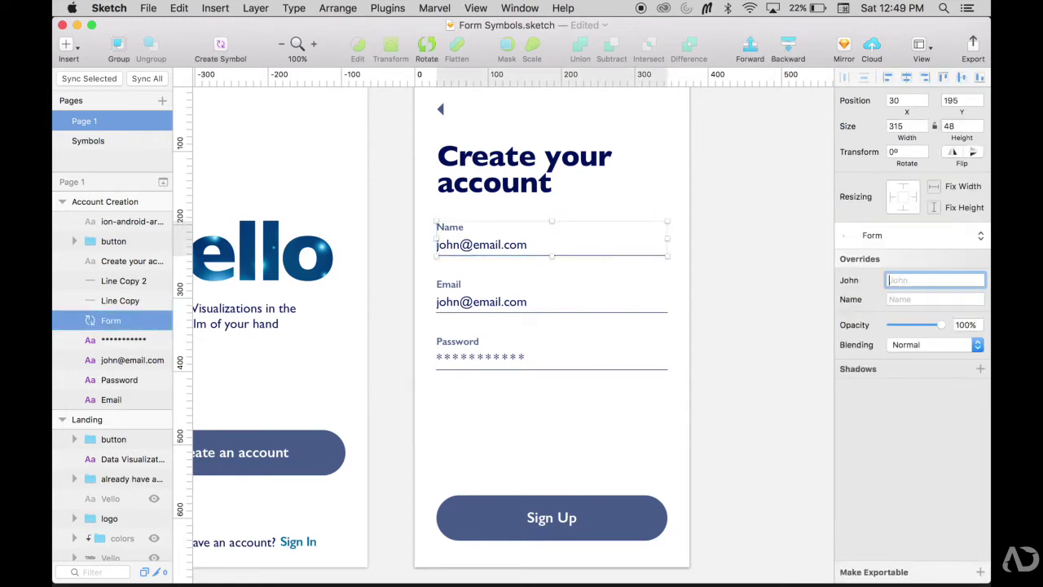
{"action": "left_click", "coordinate": [734, 265]}
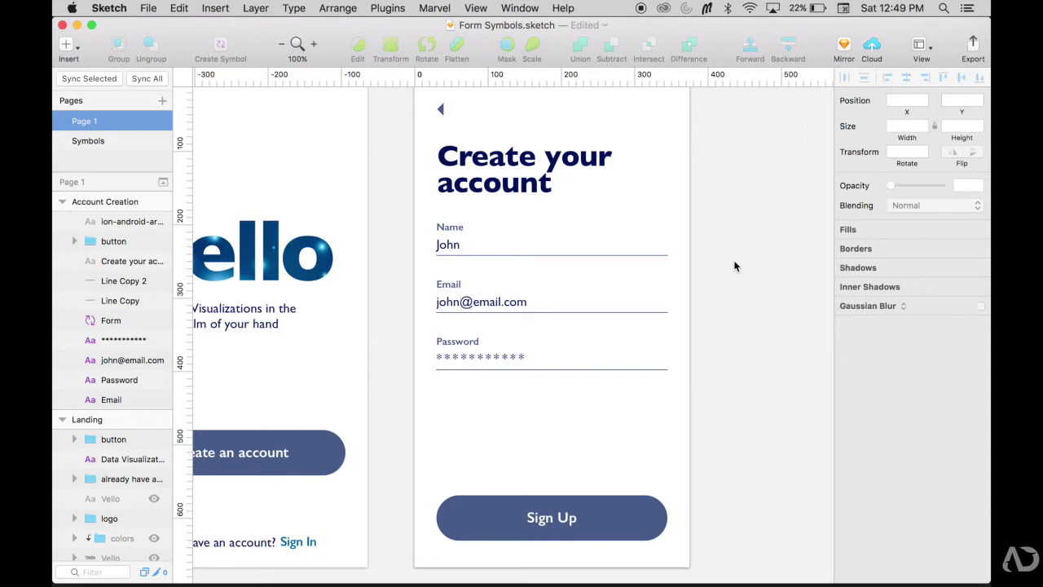
Step: Delete the old Email and Password fields and place two nudged copies of the Name instance below
{"action": "left_click_drag", "start_coordinate": [432, 275], "coordinate": [575, 397]}
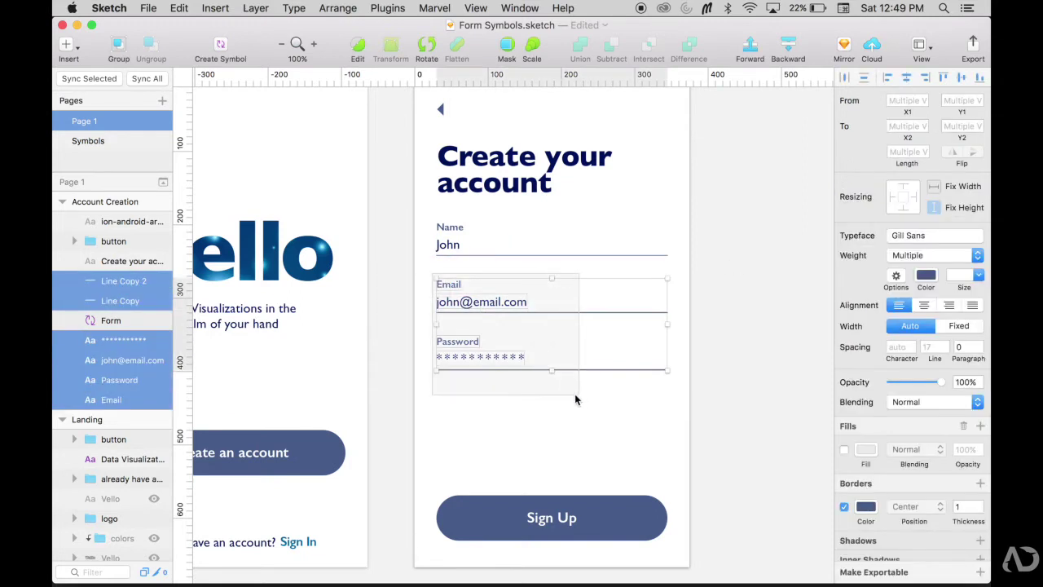
{"action": "key", "text": "Delete"}
{"action": "left_click", "coordinate": [478, 250]}
{"action": "left_click_drag", "start_coordinate": [478, 249], "coordinate": [478, 344]}
{"action": "left_click", "coordinate": [476, 285]}
{"action": "key", "text": "shift+Down"}
{"action": "key", "text": "Down"}
{"action": "key", "text": "Down"}
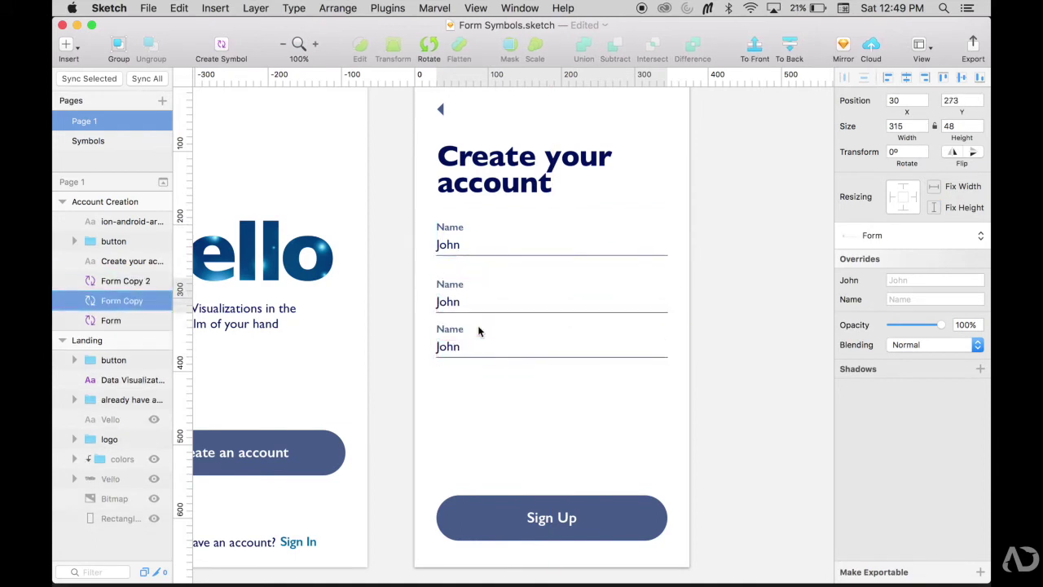
{"action": "left_click", "coordinate": [478, 331]}
{"action": "key", "text": "shift+Down"}
{"action": "key", "text": "Down"}
{"action": "key", "text": "Down"}
{"action": "key", "text": "Down"}
{"action": "key", "text": "Down"}
{"action": "key", "text": "Down"}
{"action": "key", "text": "Down"}
{"action": "key", "text": "Down"}
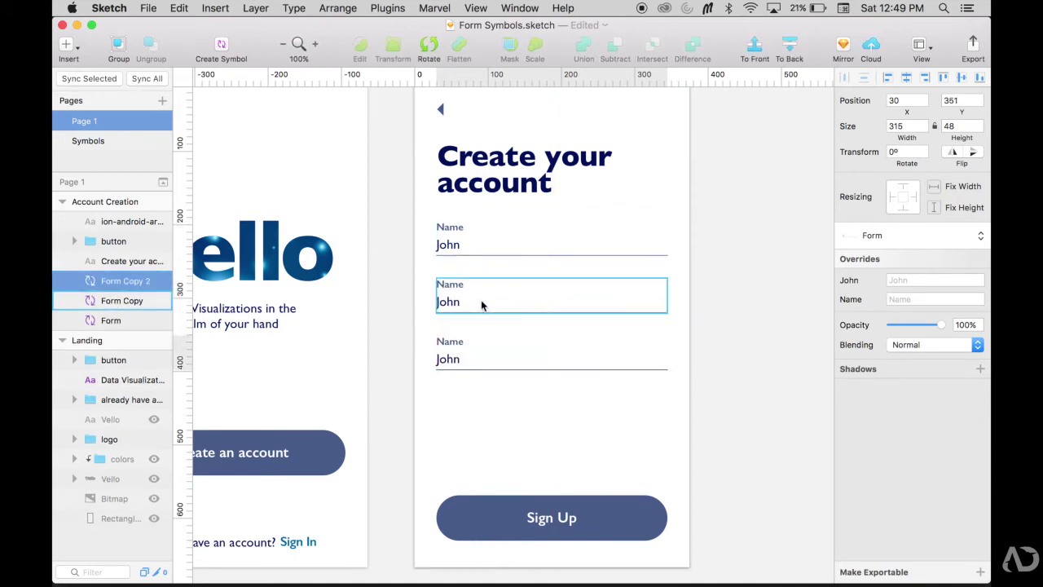
{"action": "left_click", "coordinate": [481, 305]}
{"action": "left_click", "coordinate": [914, 280]}
{"action": "left_click", "coordinate": [912, 298]}
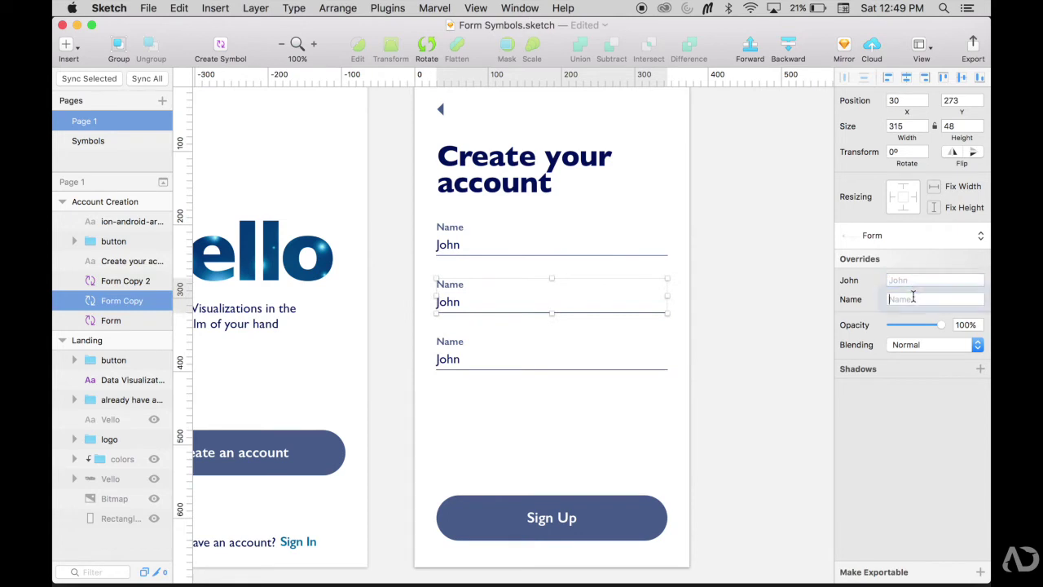
{"action": "type", "text": "Email"}
{"action": "key", "text": "Return"}
{"action": "left_click", "coordinate": [919, 280]}
{"action": "type", "text": "john"}
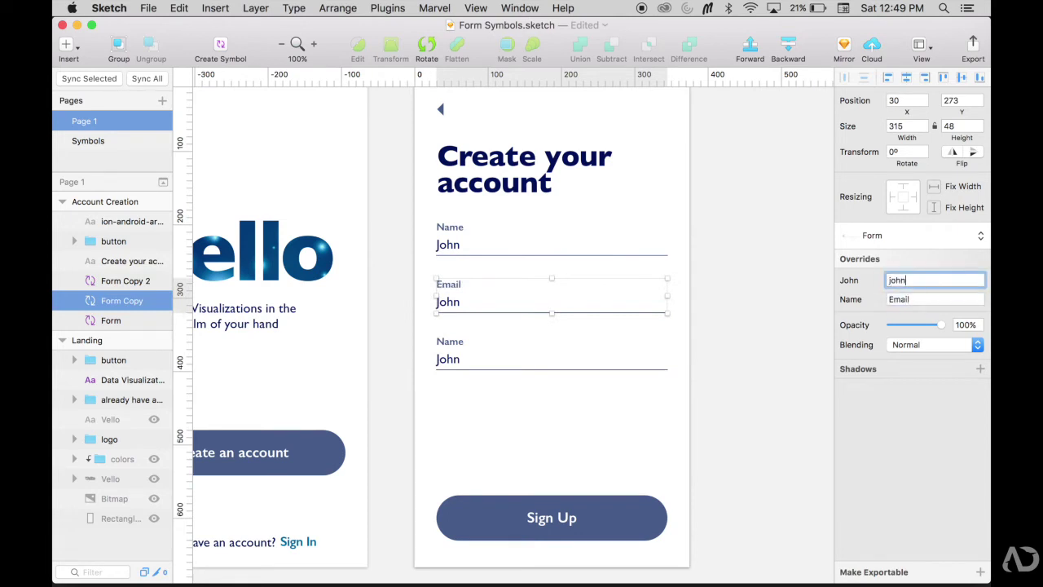
{"action": "type", "text": "@email.com"}
{"action": "left_click", "coordinate": [534, 343]}
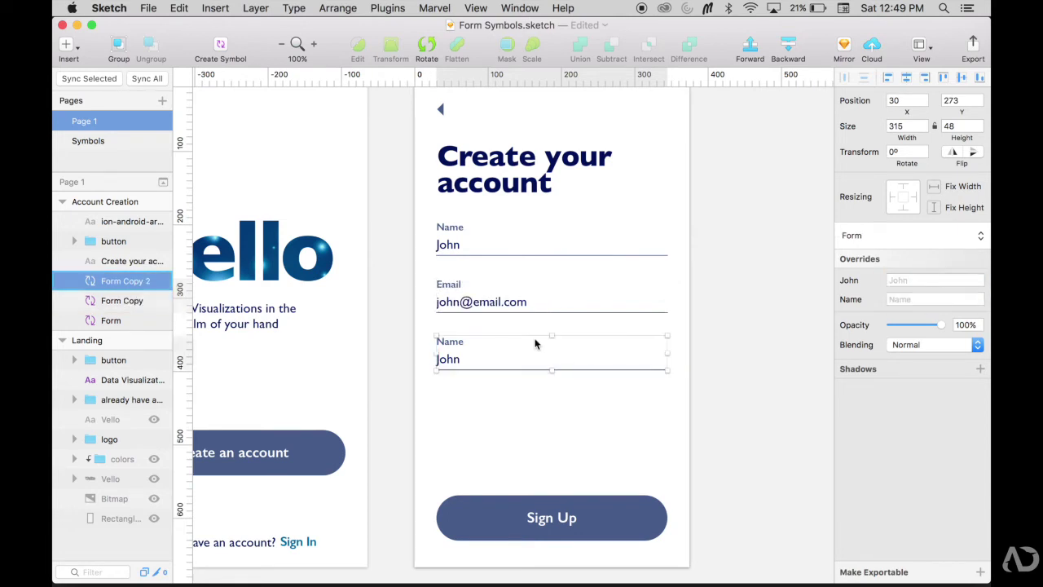
{"action": "left_click", "coordinate": [913, 298]}
{"action": "type", "text": "Password"}
{"action": "left_click", "coordinate": [734, 286]}
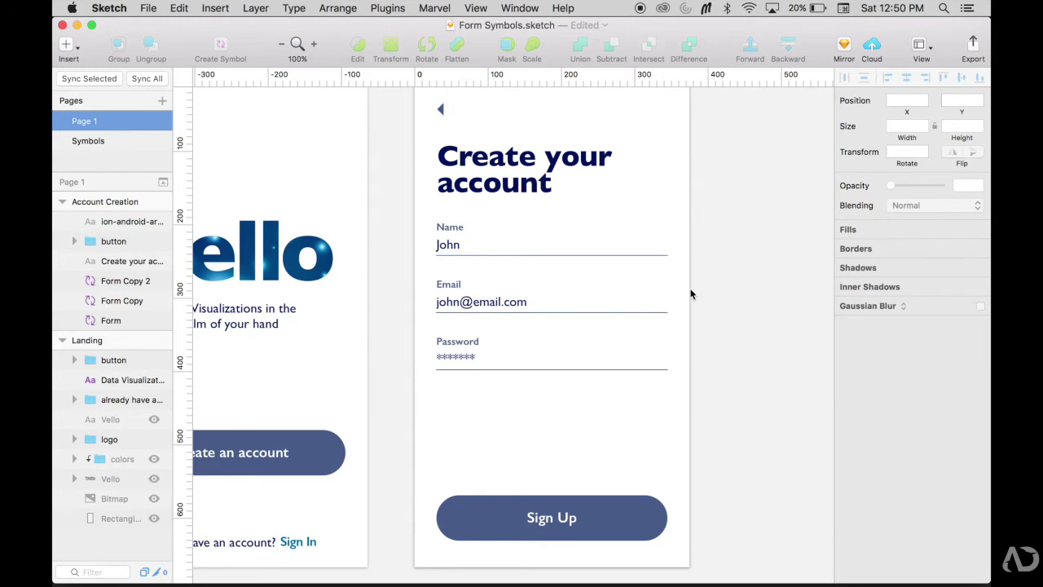
{"action": "left_click", "coordinate": [641, 298]}
Step: Duplicate the Form symbol master below itself and rename the copy Form Inactive
{"action": "double_click", "coordinate": [640, 298]}
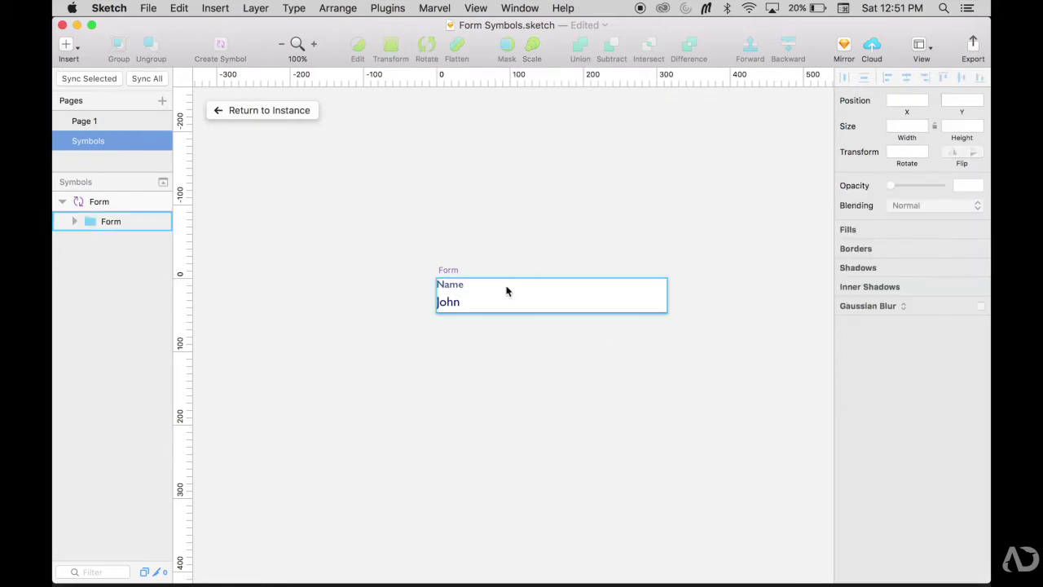
{"action": "left_click", "coordinate": [454, 272]}
{"action": "left_click_drag", "start_coordinate": [454, 272], "coordinate": [456, 333]}
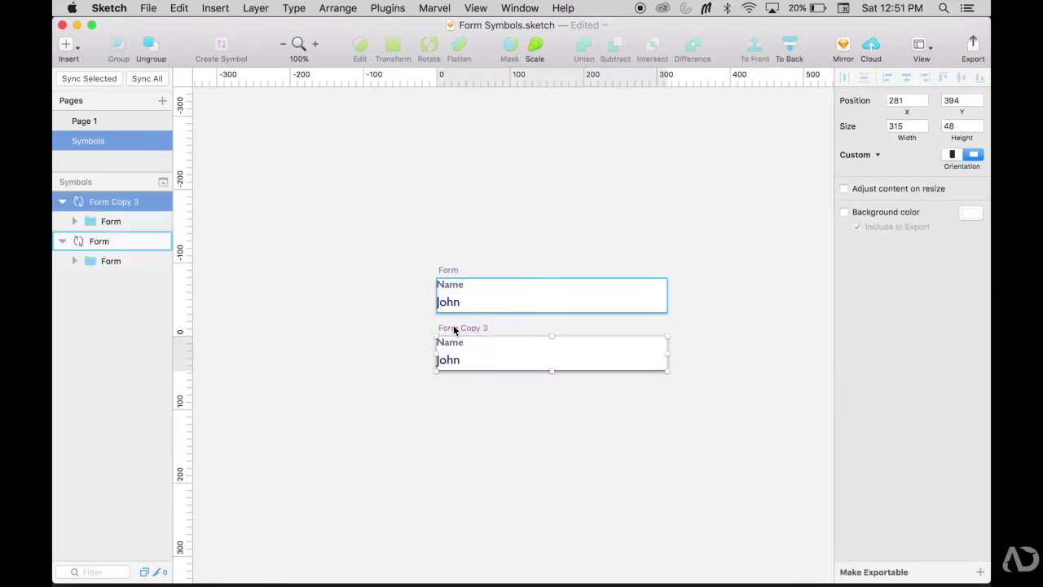
{"action": "key", "text": "super+r"}
{"action": "key", "text": "Right"}
{"action": "key", "text": "BackSpace"}
{"action": "key", "text": "BackSpace"}
{"action": "key", "text": "BackSpace"}
{"action": "key", "text": "BackSpace"}
{"action": "key", "text": "BackSpace"}
{"action": "key", "text": "BackSpace"}
{"action": "type", "text": "Inactive"}
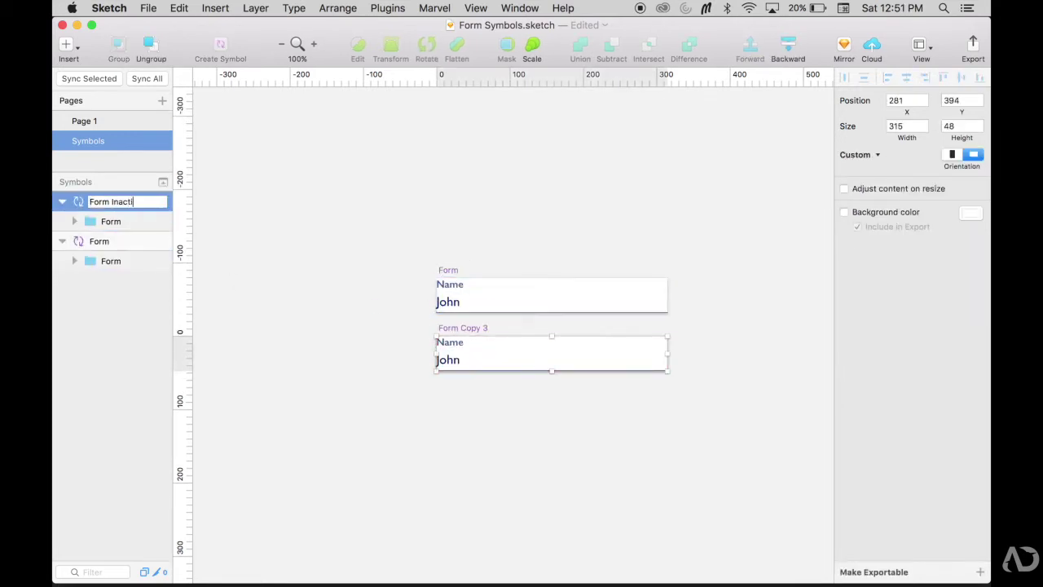
{"action": "key", "text": "Return"}
{"action": "left_click", "coordinate": [307, 281]}
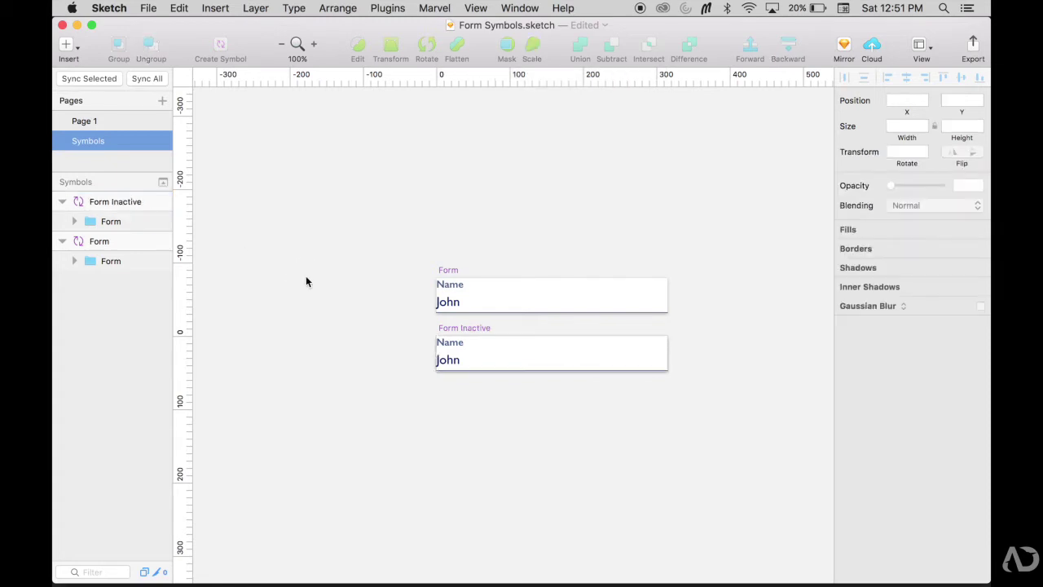
{"action": "key", "text": "super+equal"}
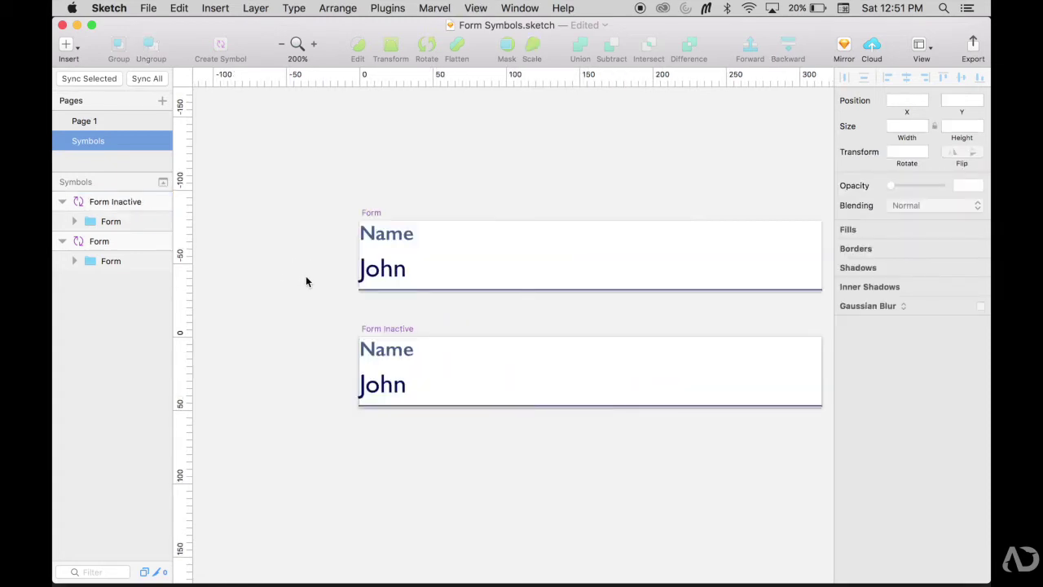
Step: Give the John text in Form Inactive a fixed width and light grey colour A6ABC2
{"action": "left_click", "coordinate": [398, 390]}
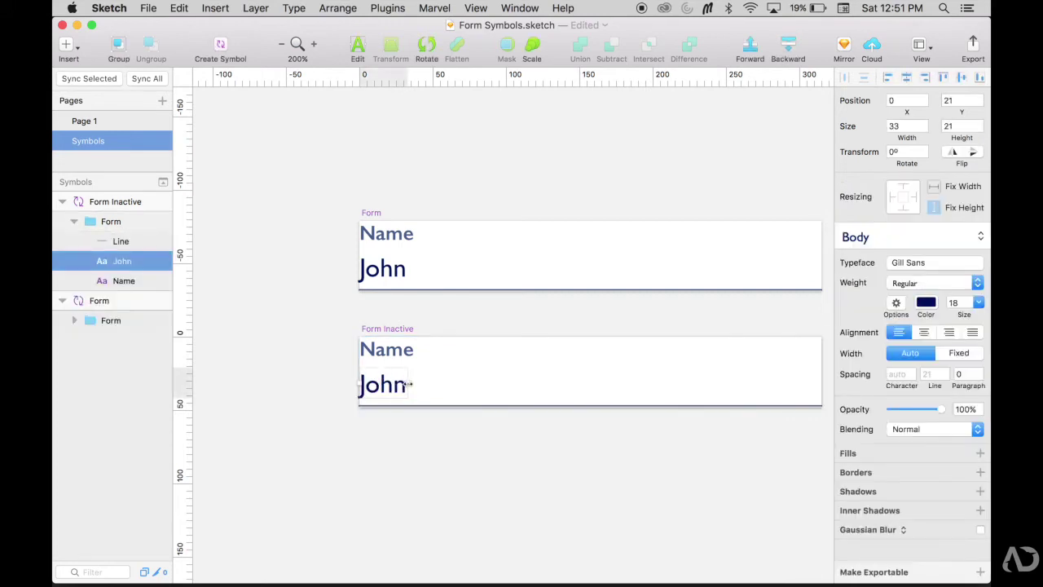
{"action": "left_click_drag", "start_coordinate": [407, 384], "coordinate": [507, 383]}
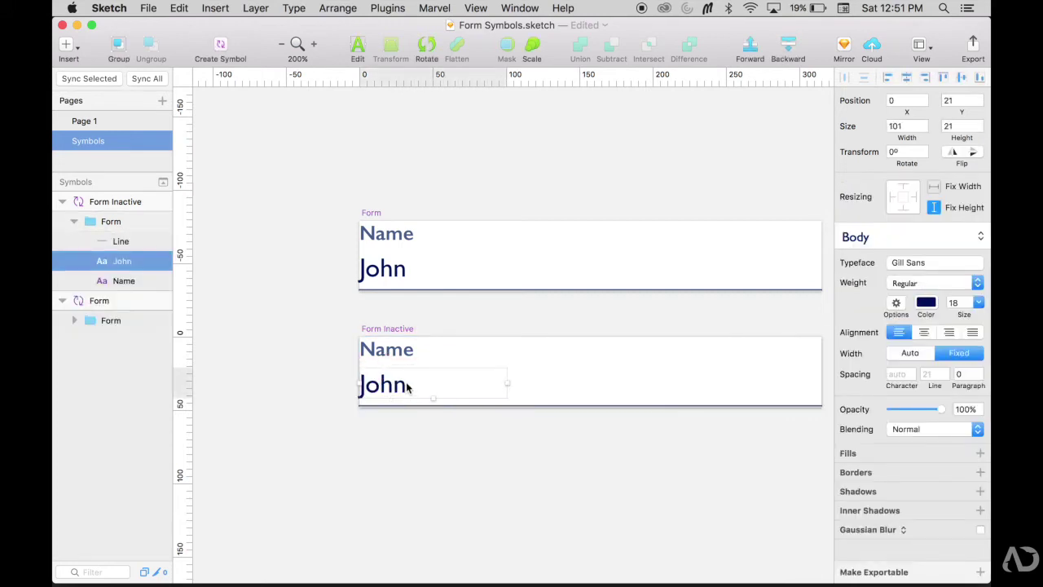
{"action": "left_click", "coordinate": [926, 303]}
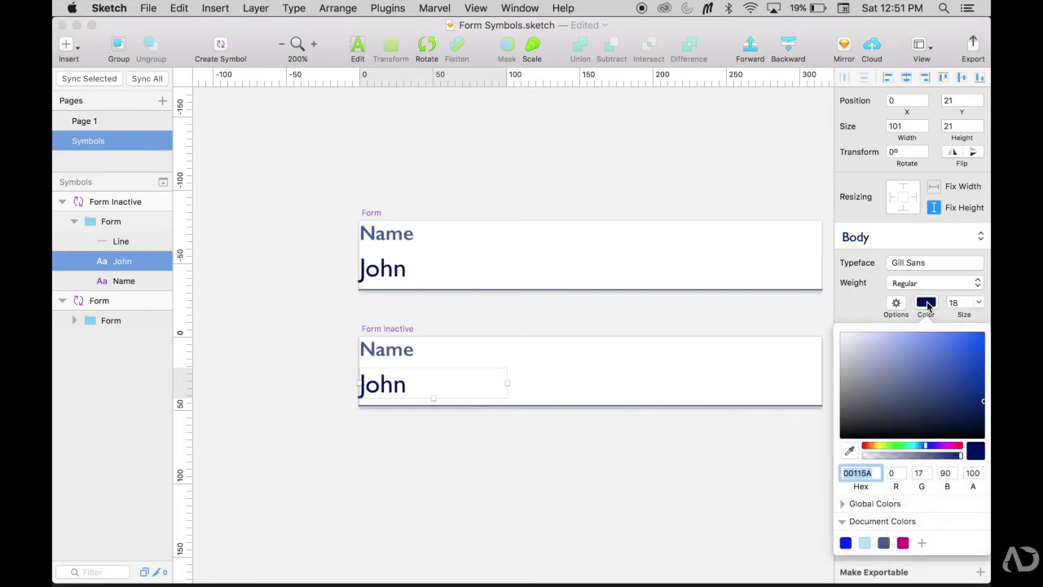
{"action": "left_click_drag", "start_coordinate": [894, 373], "coordinate": [857, 368]}
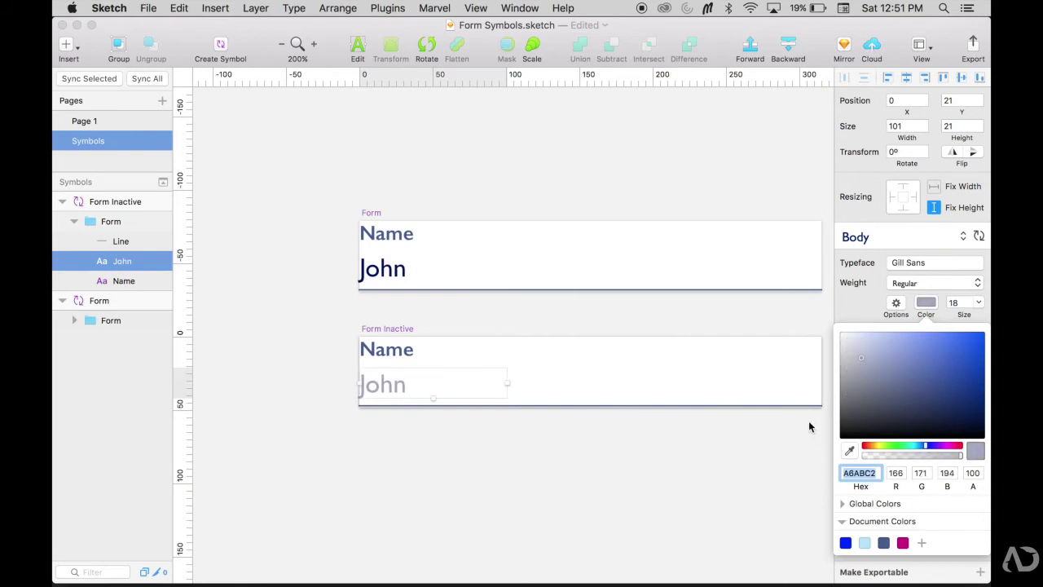
Step: Save the grey John text styling as a new Body/Inactive text style
{"action": "left_click", "coordinate": [934, 241]}
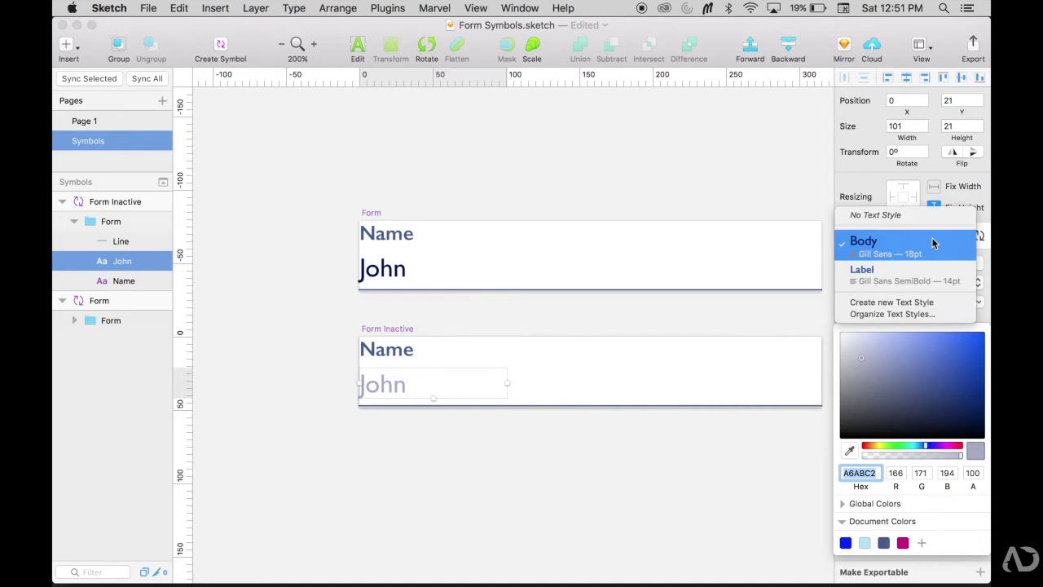
{"action": "left_click", "coordinate": [916, 301]}
{"action": "type", "text": "/In"}
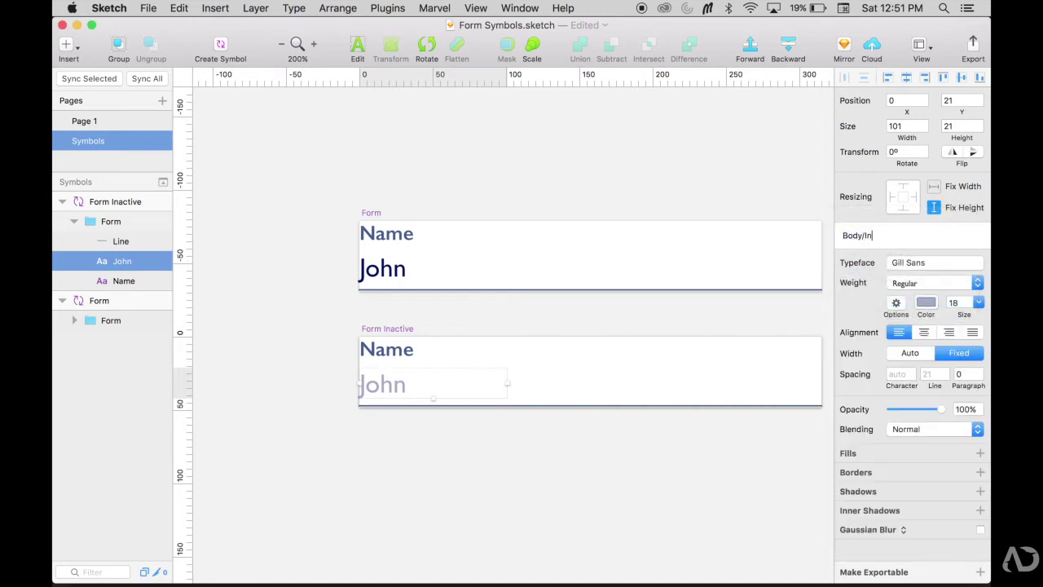
{"action": "type", "text": "active"}
{"action": "key", "text": "Return"}
{"action": "left_click", "coordinate": [641, 454]}
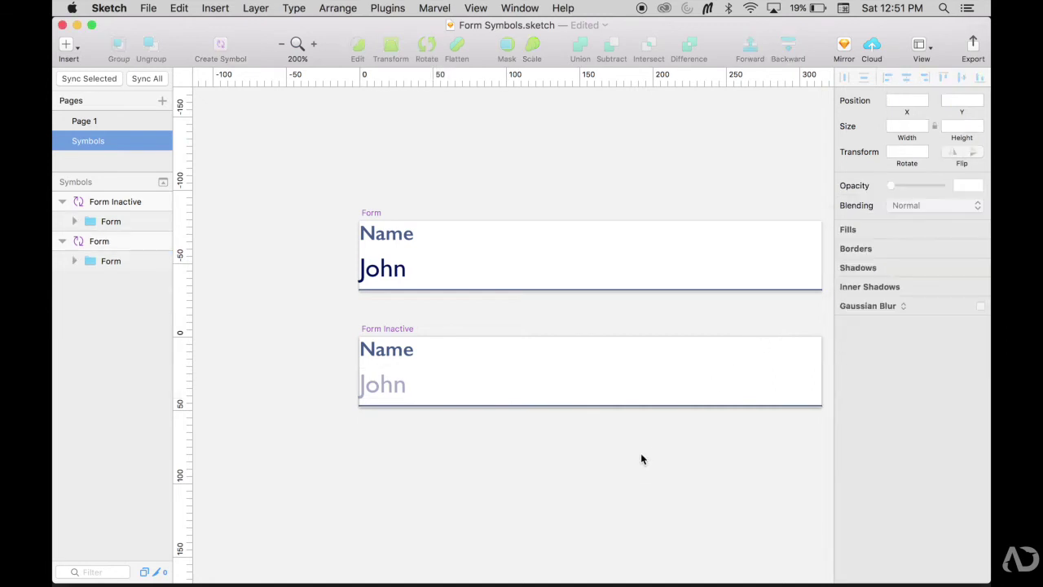
{"action": "scroll", "coordinate": [640, 454], "scroll_direction": "right", "scroll_amount": 2}
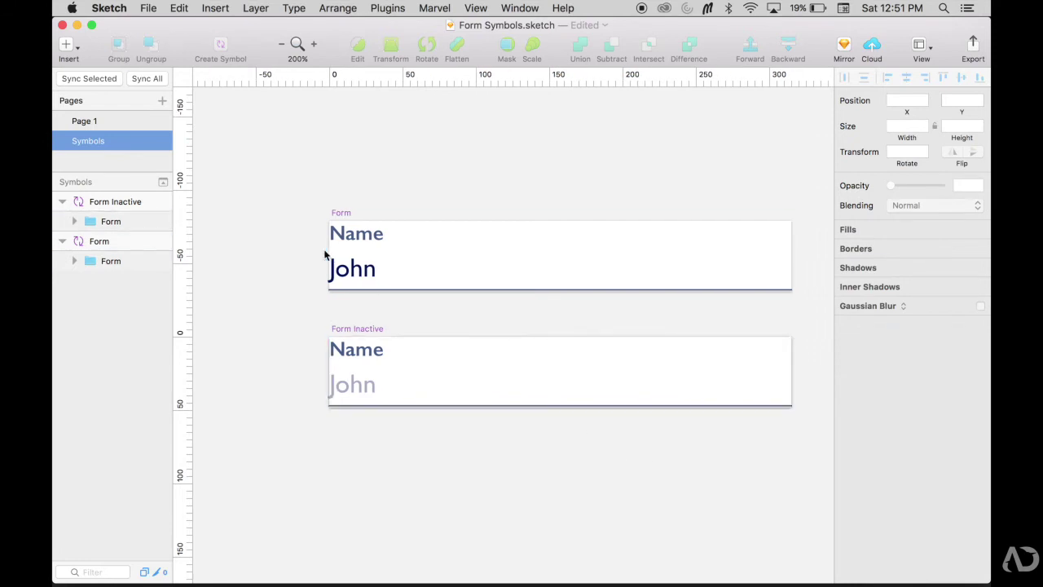
Step: Duplicate the Form Inactive master and rename the copy Form Error
{"action": "scroll", "coordinate": [293, 273], "scroll_direction": "down", "scroll_amount": 3}
{"action": "left_click_drag", "start_coordinate": [337, 269], "coordinate": [338, 368]}
{"action": "double_click", "coordinate": [153, 202]}
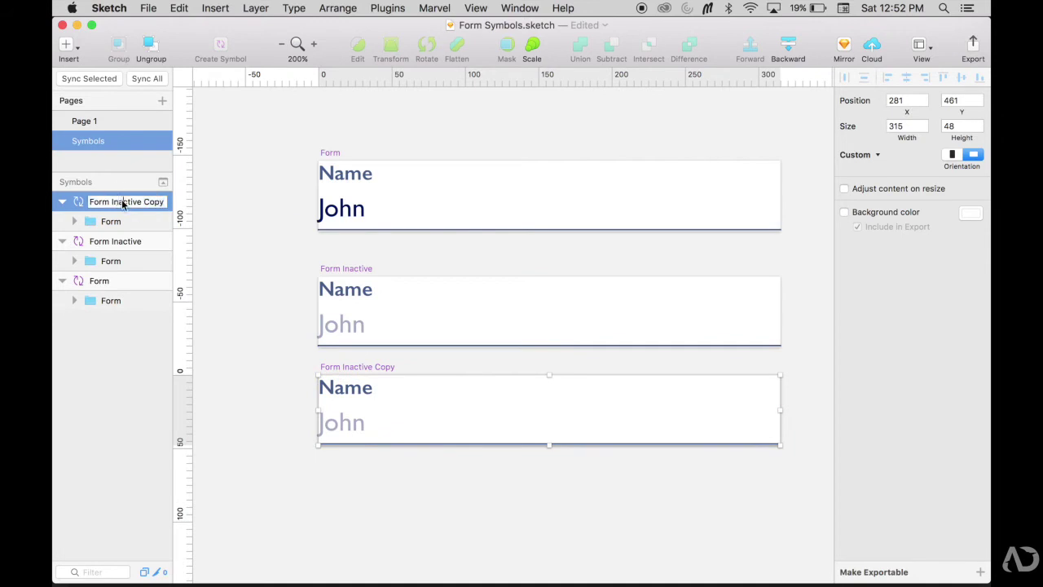
{"action": "type", "text": "Form I"}
{"action": "type", "text": "rr"}
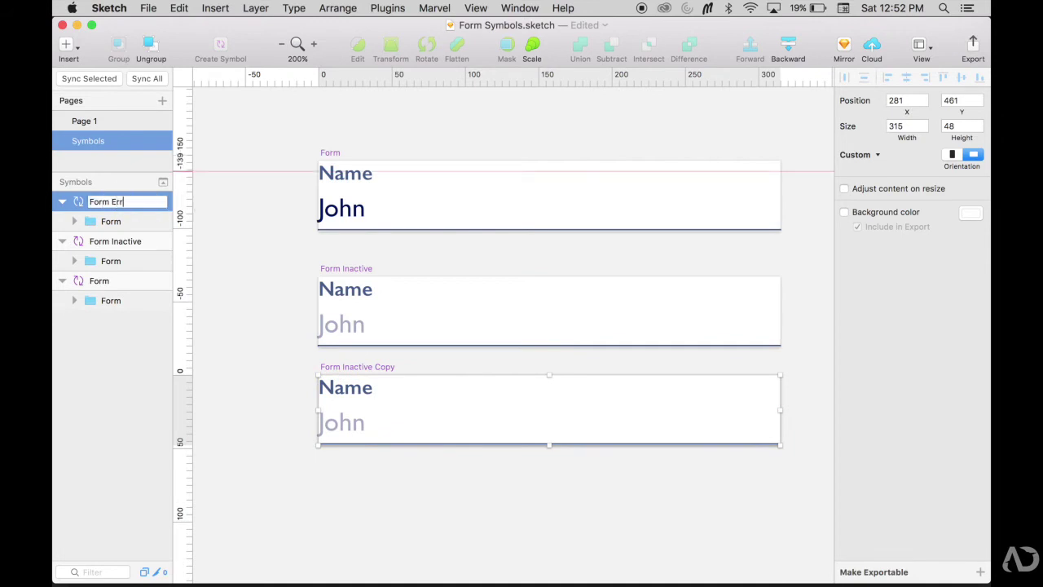
{"action": "type", "text": "or"}
{"action": "key", "text": "Return"}
Step: Make Form Error's John text pink and its artboard taller, to 66
{"action": "scroll", "coordinate": [277, 309], "scroll_direction": "down", "scroll_amount": 2}
{"action": "double_click", "coordinate": [317, 389]}
{"action": "left_click", "coordinate": [926, 303]}
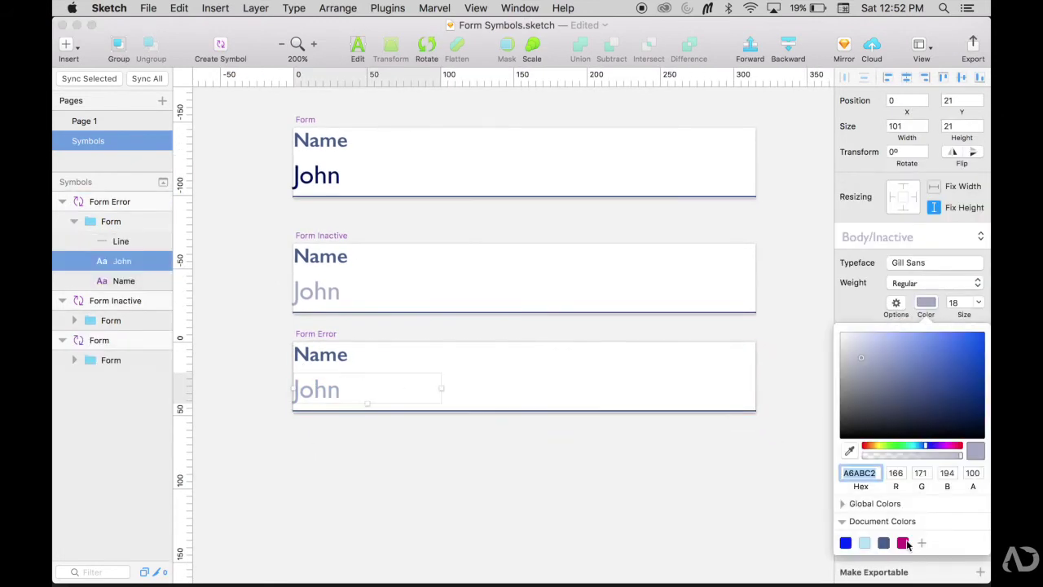
{"action": "left_click", "coordinate": [903, 542]}
{"action": "left_click", "coordinate": [325, 334]}
{"action": "left_click_drag", "start_coordinate": [524, 412], "coordinate": [523, 438]}
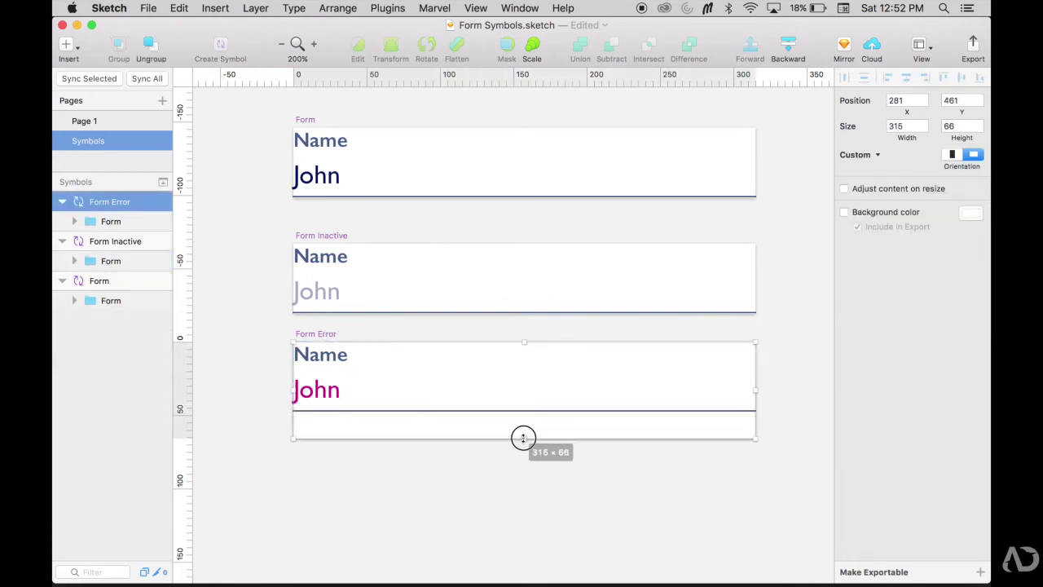
Step: Add a smaller '! Invalid Email' text layer beneath the Form Error field
{"action": "key", "text": "t"}
{"action": "left_click", "coordinate": [299, 419]}
{"action": "type", "text": "! Invalid"}
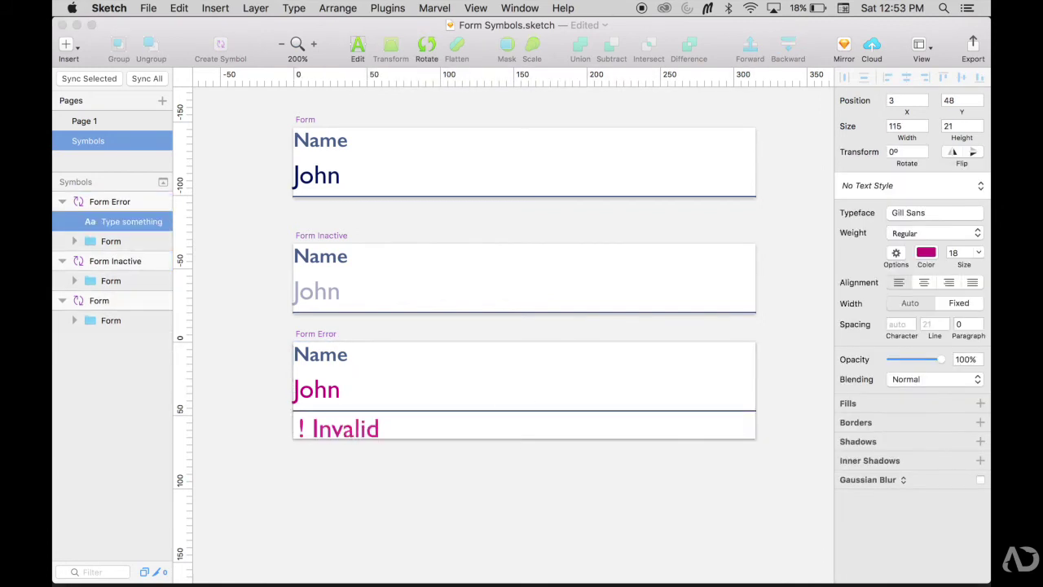
{"action": "type", "text": " Email"}
{"action": "key", "text": "Escape"}
{"action": "key", "text": "super+alt+minus"}
{"action": "key", "text": "super+alt+minus"}
{"action": "key", "text": "super+alt+minus"}
{"action": "key", "text": "super+alt+minus"}
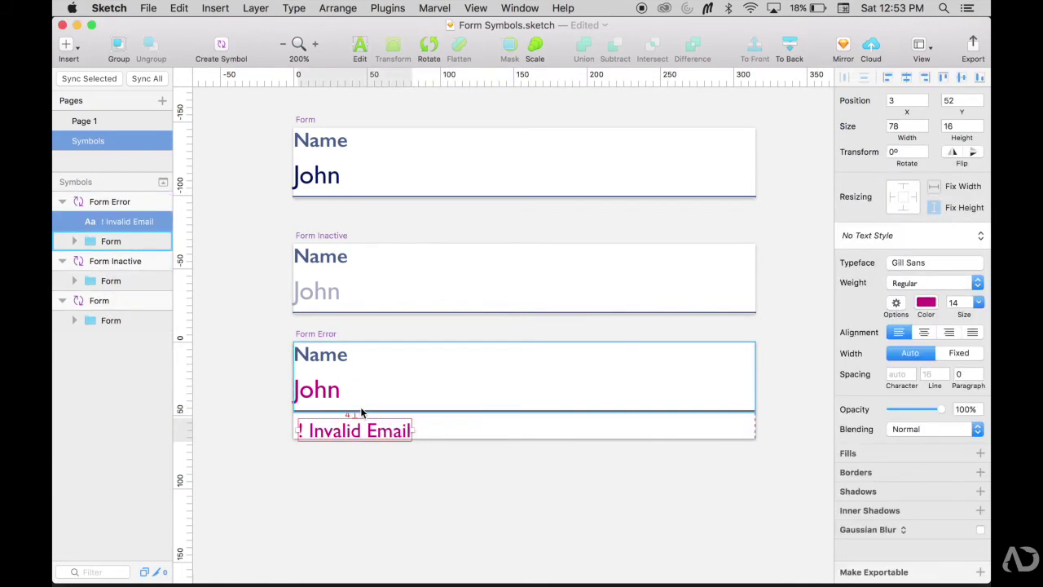
{"action": "key", "text": "Escape"}
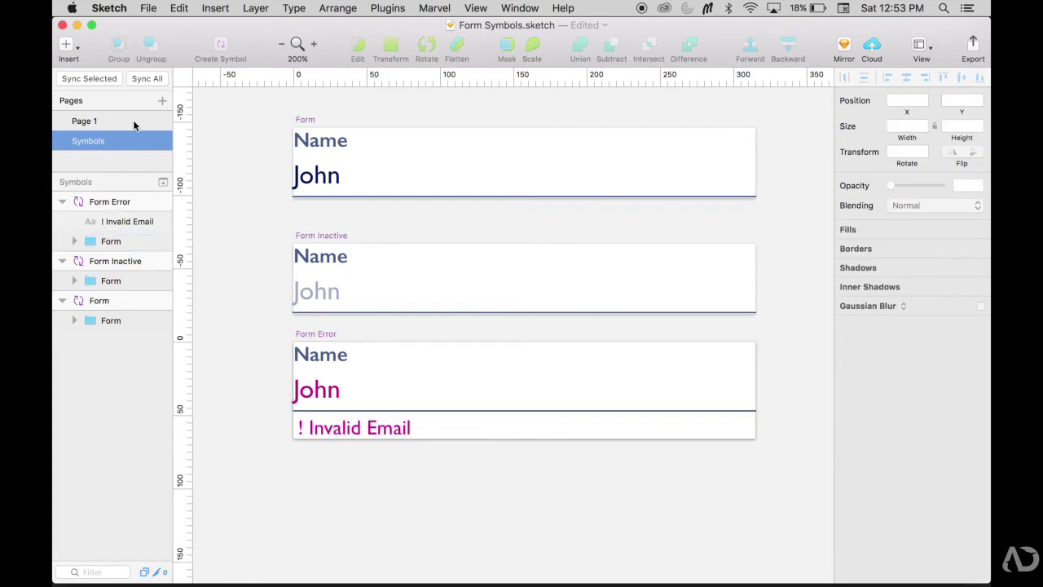
{"action": "left_click", "coordinate": [134, 122]}
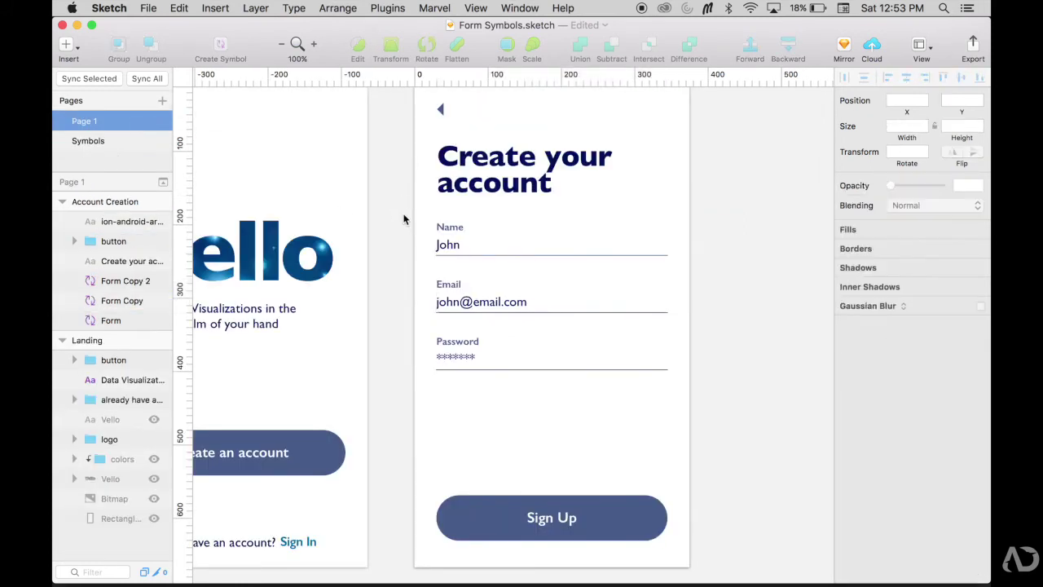
Step: Rename the Account Creation artboard to Account Creation Filled and duplicate it
{"action": "key", "text": "super+minus"}
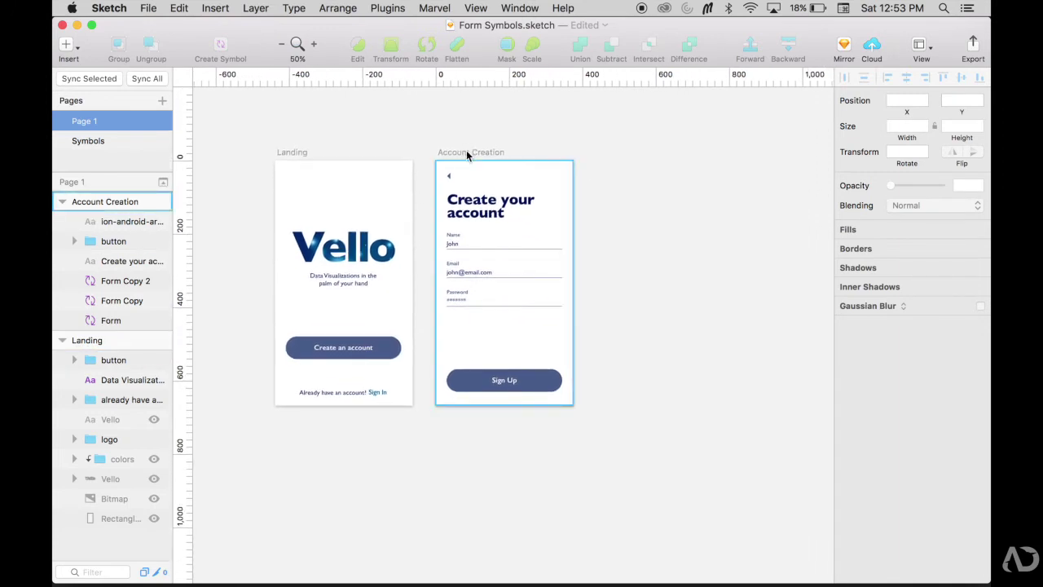
{"action": "left_click", "coordinate": [466, 152]}
{"action": "double_click", "coordinate": [139, 203]}
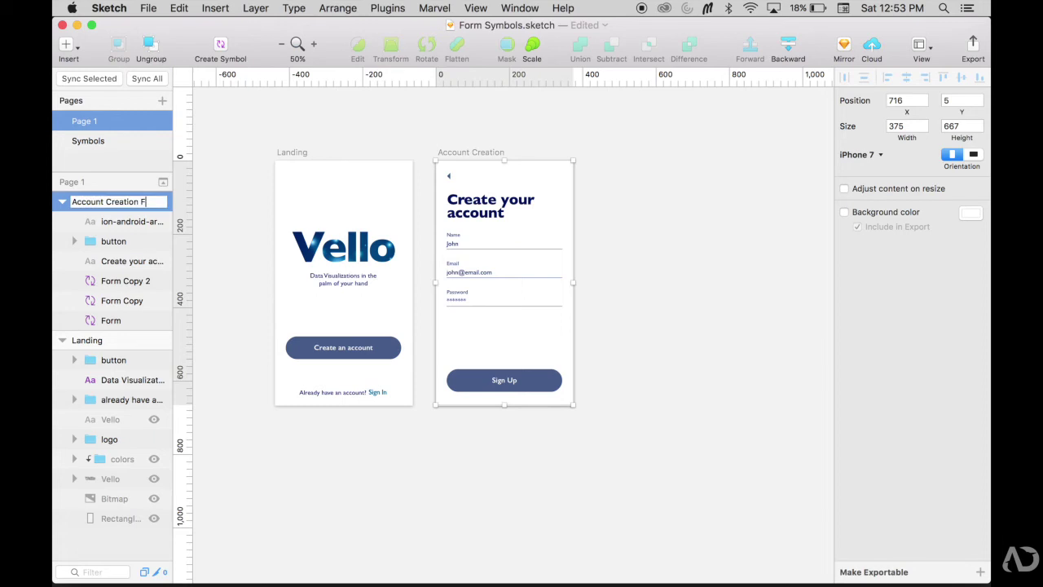
{"action": "type", "text": "Filled"}
{"action": "key", "text": "Return"}
{"action": "scroll", "coordinate": [456, 149], "scroll_direction": "right", "scroll_amount": 2}
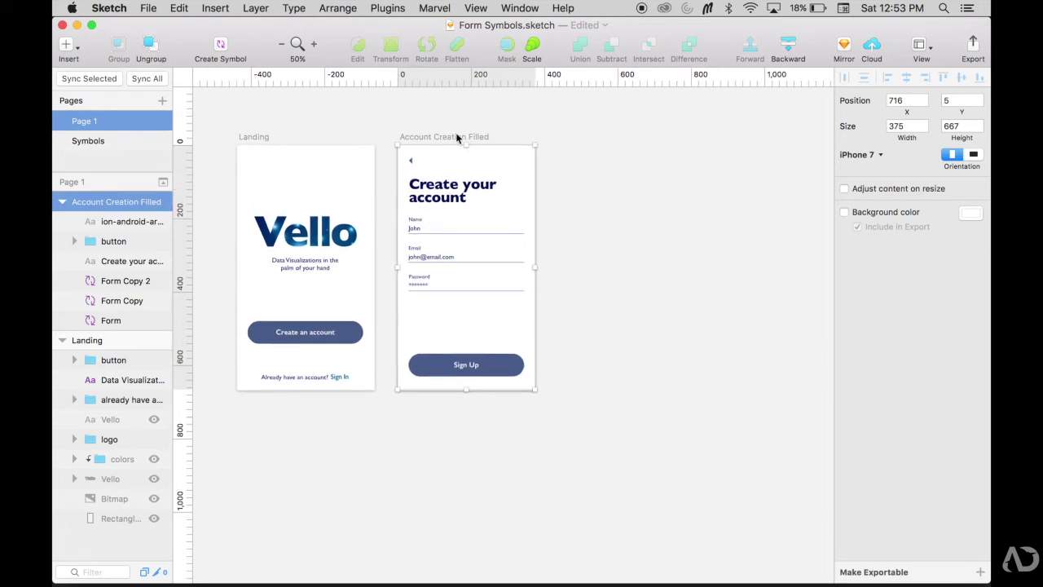
{"action": "mouse_move", "coordinate": [457, 139]}
{"action": "left_mouse_down"}
{"action": "mouse_move", "coordinate": [624, 149]}
{"action": "mouse_move", "coordinate": [625, 140]}
{"action": "mouse_move", "coordinate": [456, 137]}
{"action": "left_mouse_up"}
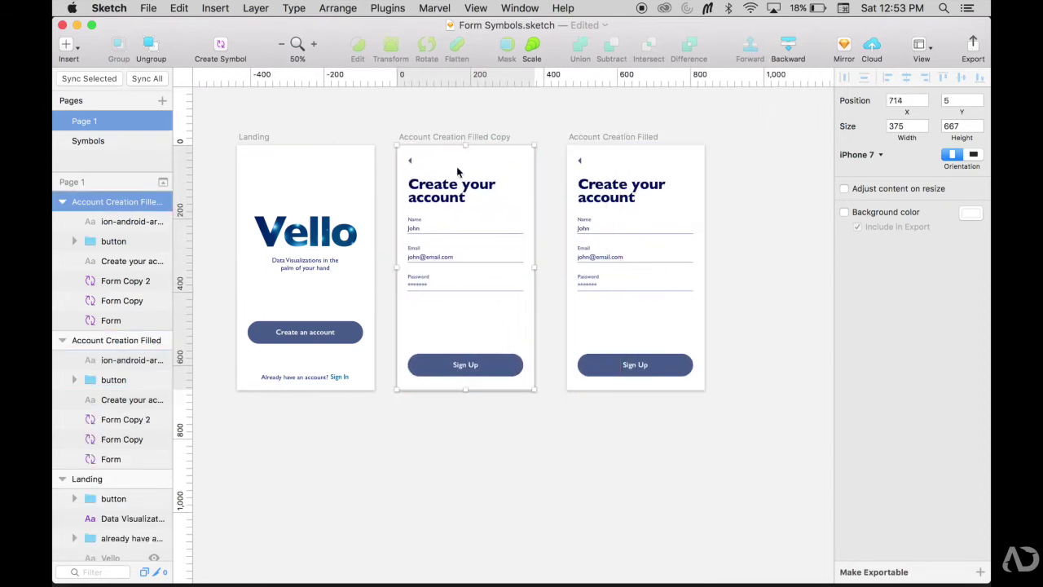
Step: Rename the copied artboard to Account Creation Empty
{"action": "double_click", "coordinate": [127, 202]}
{"action": "key", "text": "Right"}
{"action": "key", "text": "BackSpace"}
{"action": "key", "text": "BackSpace"}
{"action": "key", "text": "BackSpace"}
{"action": "key", "text": "BackSpace"}
{"action": "key", "text": "BackSpace"}
{"action": "key", "text": "BackSpace"}
{"action": "key", "text": "BackSpace"}
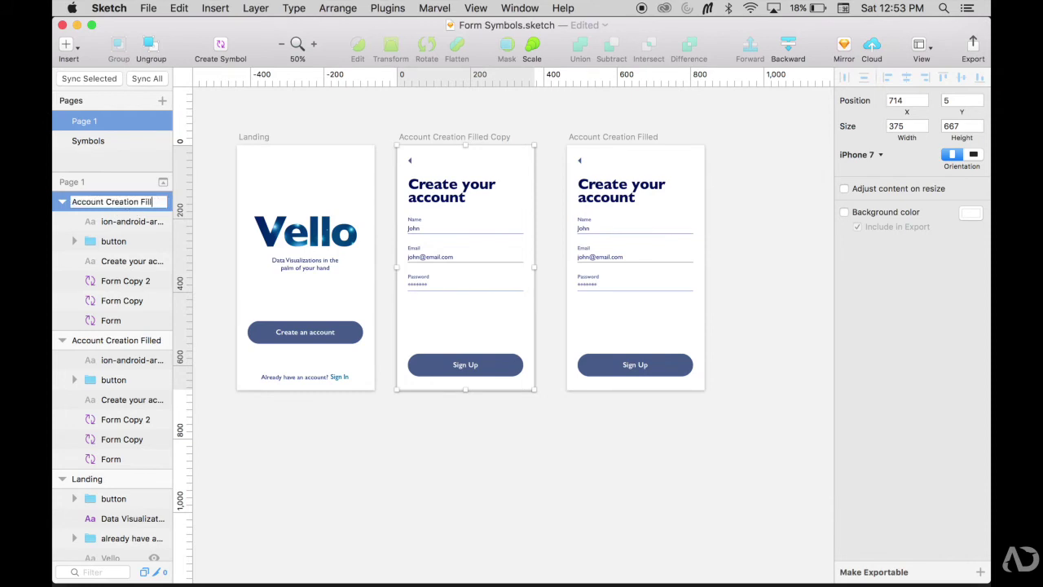
{"action": "type", "text": "Empty"}
{"action": "key", "text": "Return"}
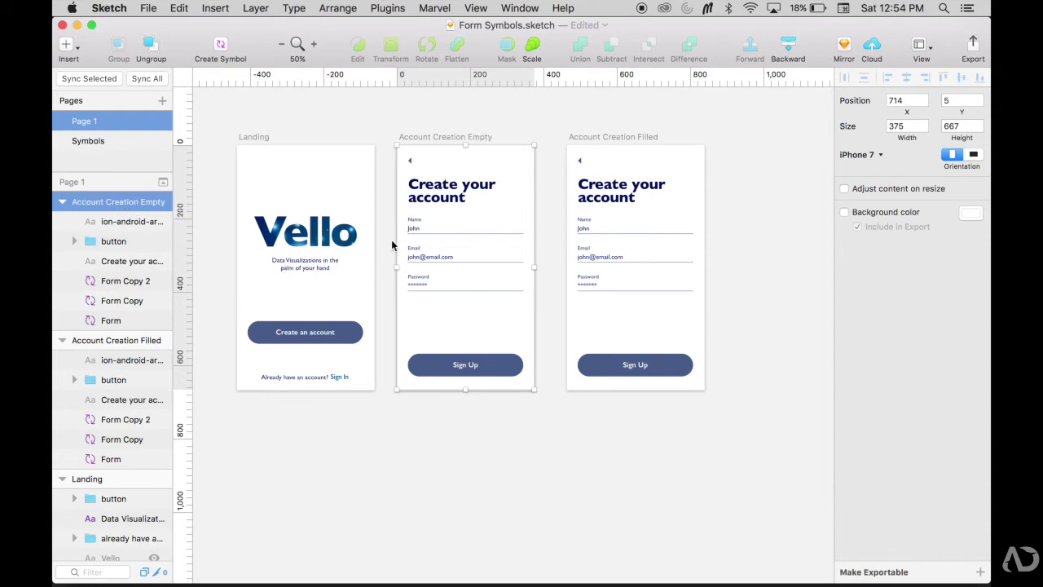
Step: Swap the Empty artboard's Name, Email and Password fields to Form Inactive
{"action": "left_click", "coordinate": [428, 225]}
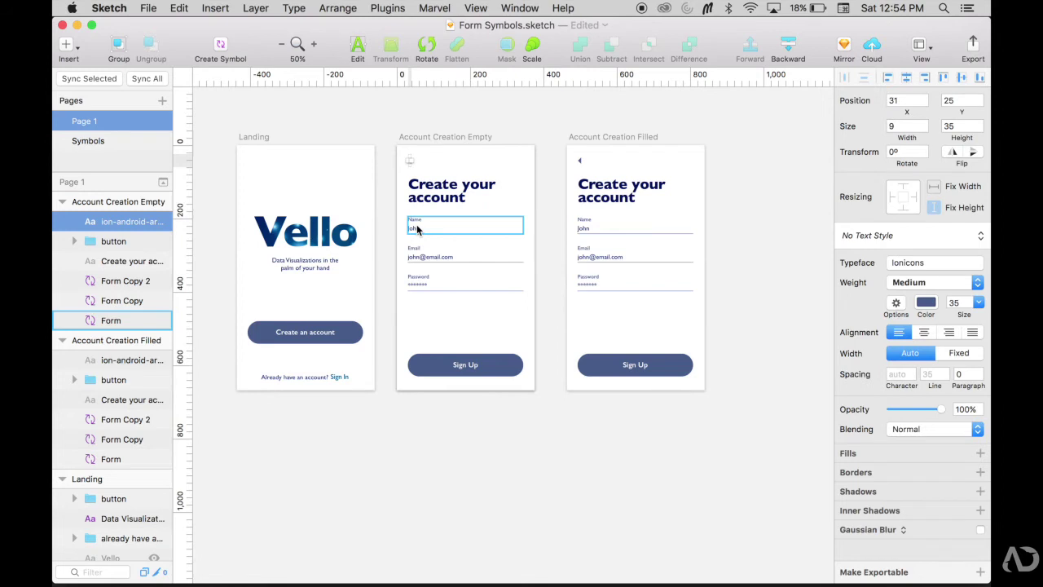
{"action": "left_click", "coordinate": [873, 236]}
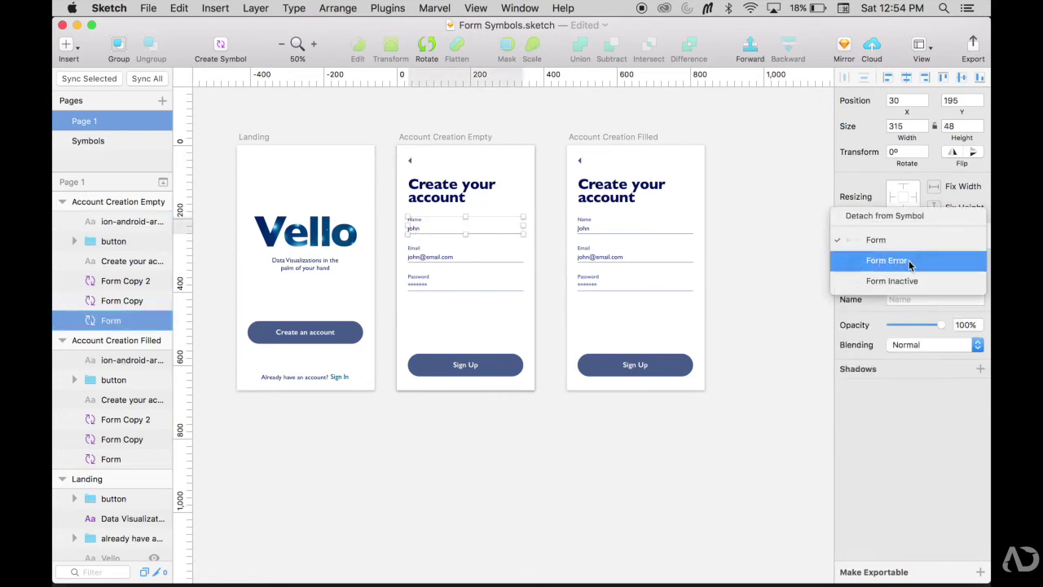
{"action": "left_click", "coordinate": [914, 281]}
{"action": "left_click", "coordinate": [432, 256]}
{"action": "left_click", "coordinate": [873, 235]}
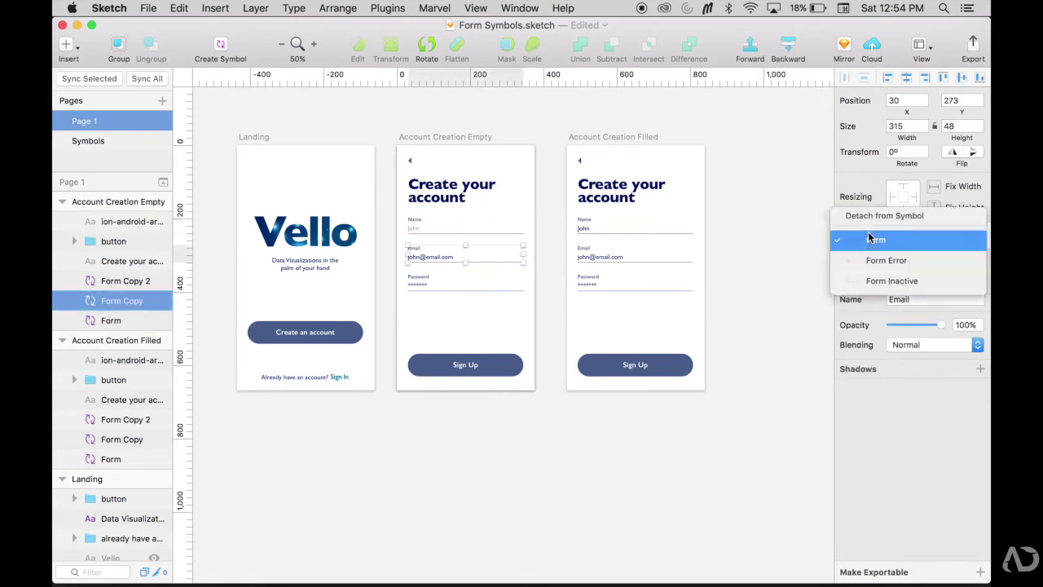
{"action": "left_click", "coordinate": [891, 281]}
{"action": "left_click", "coordinate": [487, 284]}
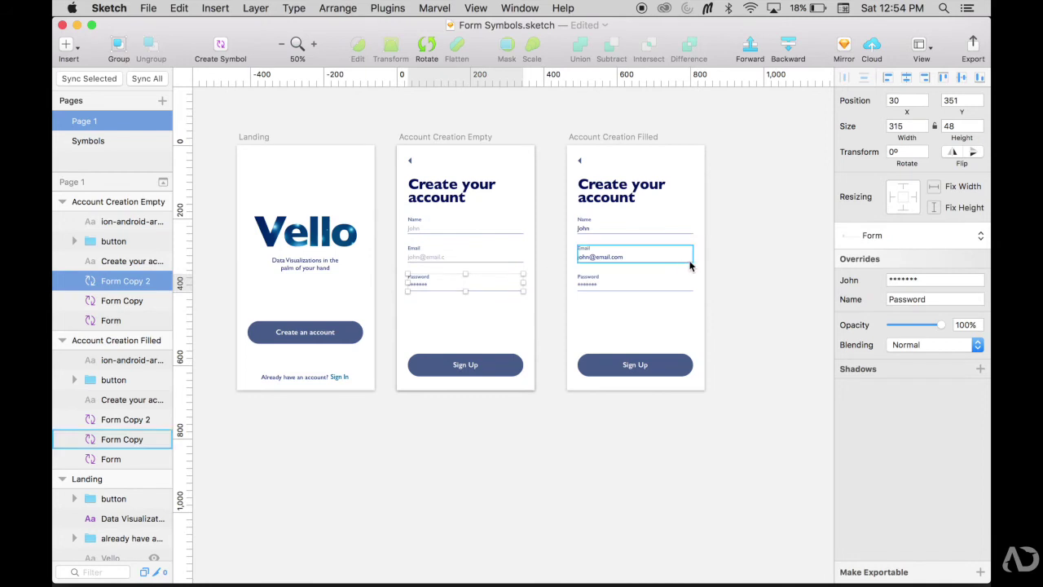
{"action": "left_click", "coordinate": [872, 238]}
{"action": "left_click", "coordinate": [892, 281]}
{"action": "left_click", "coordinate": [742, 273]}
Step: Widen the John text in the Form Inactive master so the full email shows
{"action": "scroll", "coordinate": [741, 273], "scroll_direction": "up", "scroll_amount": 2}
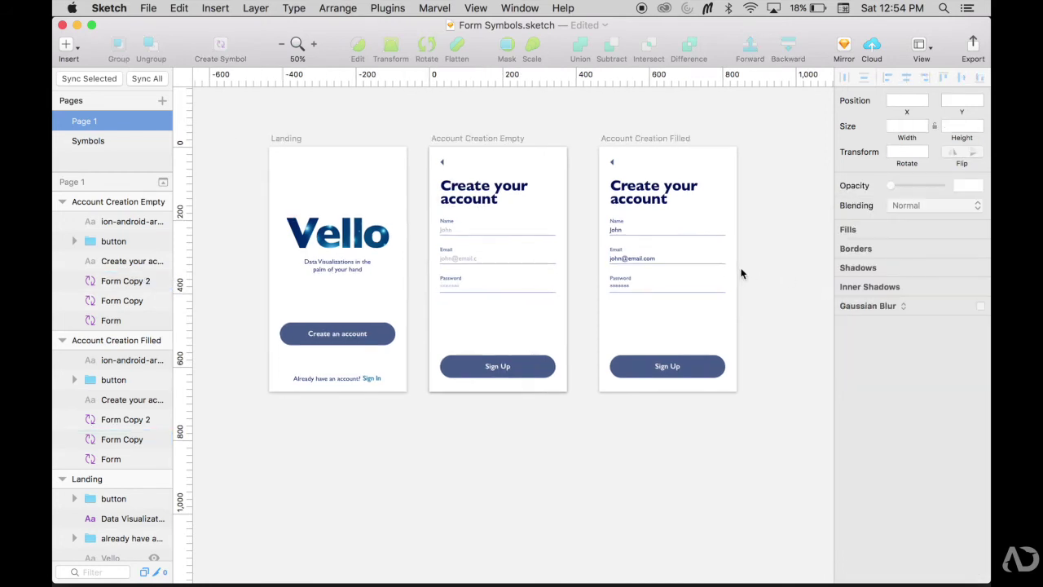
{"action": "key", "text": "super+plus"}
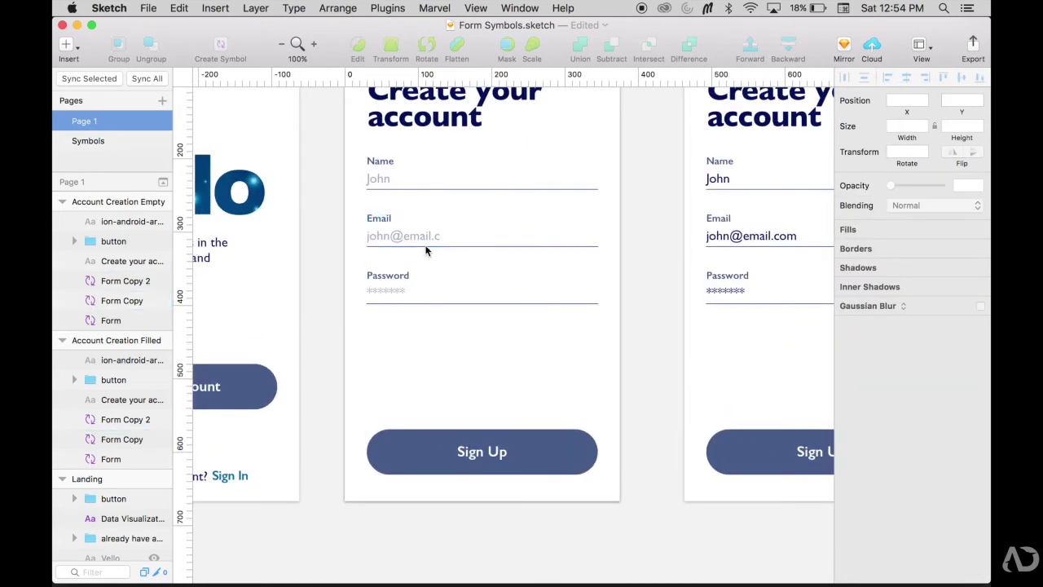
{"action": "double_click", "coordinate": [424, 236]}
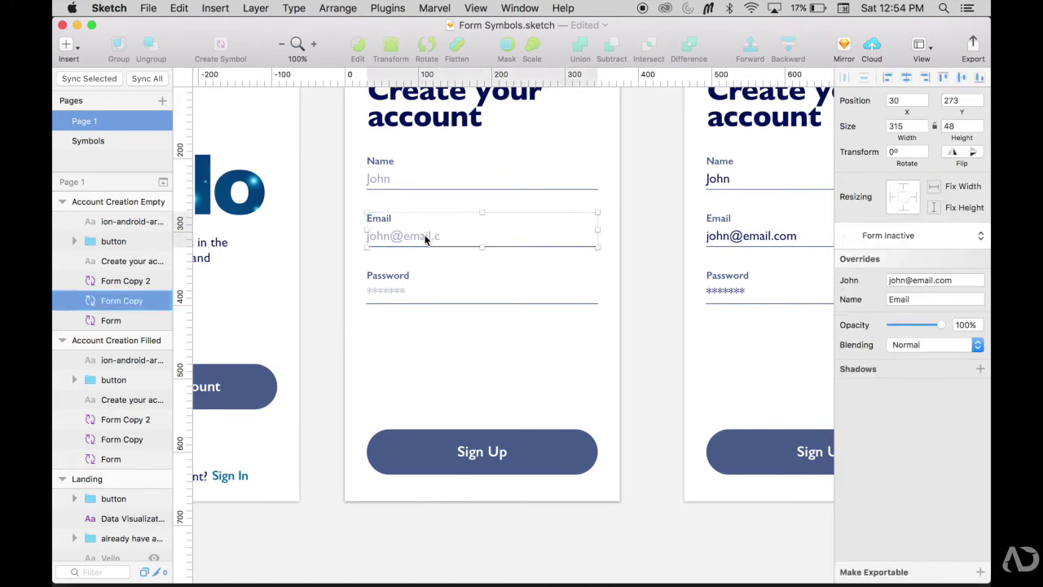
{"action": "left_click", "coordinate": [388, 238]}
{"action": "left_click_drag", "start_coordinate": [440, 235], "coordinate": [555, 236]}
{"action": "left_click", "coordinate": [275, 110]}
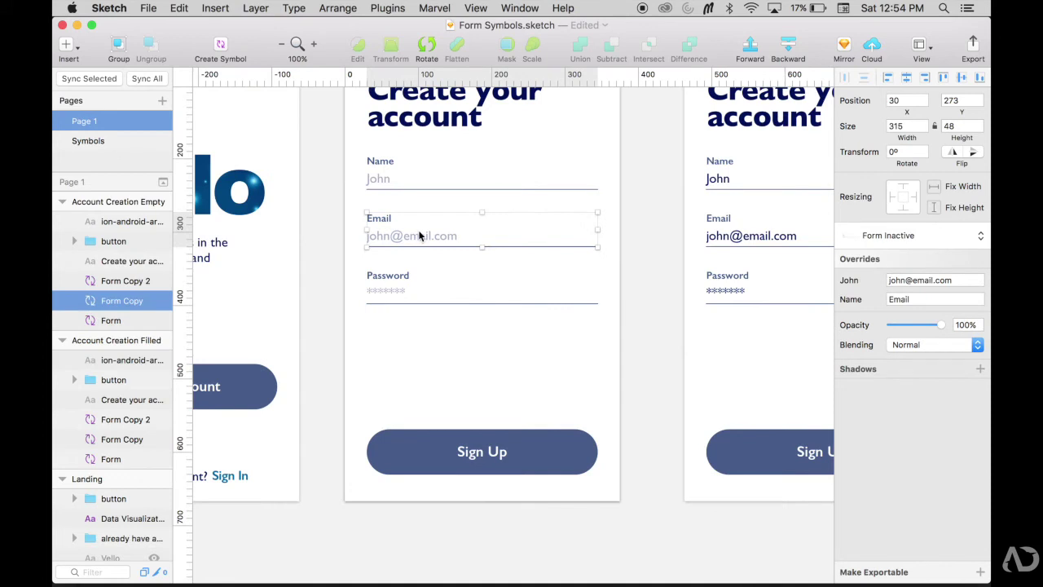
{"action": "left_click", "coordinate": [324, 269]}
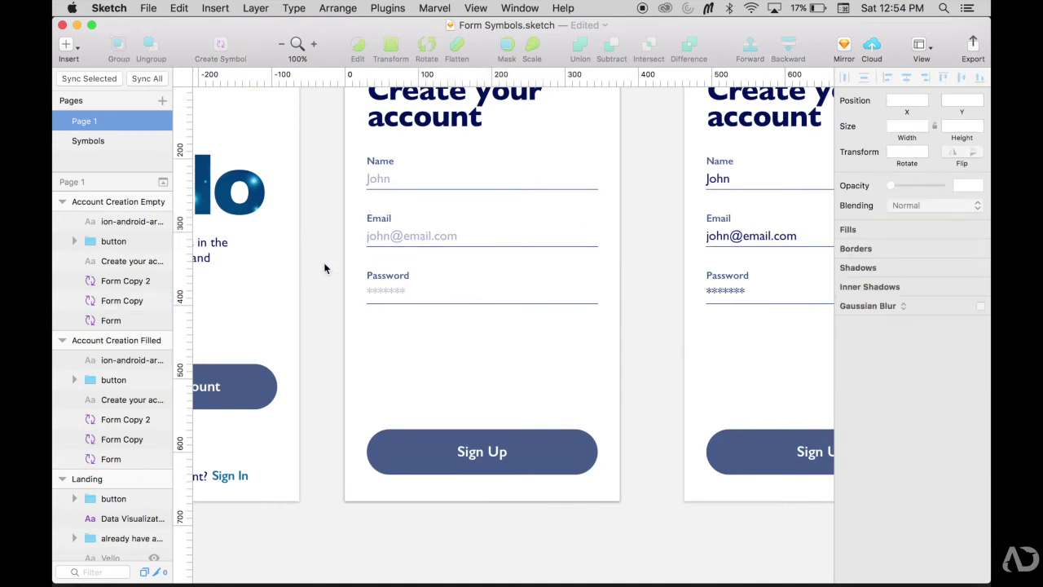
{"action": "scroll", "coordinate": [325, 269], "scroll_direction": "down", "scroll_amount": 1}
{"action": "scroll", "coordinate": [324, 268], "scroll_direction": "right", "scroll_amount": 1}
Step: Fill the Sign Up button's rectangle on Account Creation Empty with pale grey-blue AFB7C8
{"action": "left_click", "coordinate": [432, 154]}
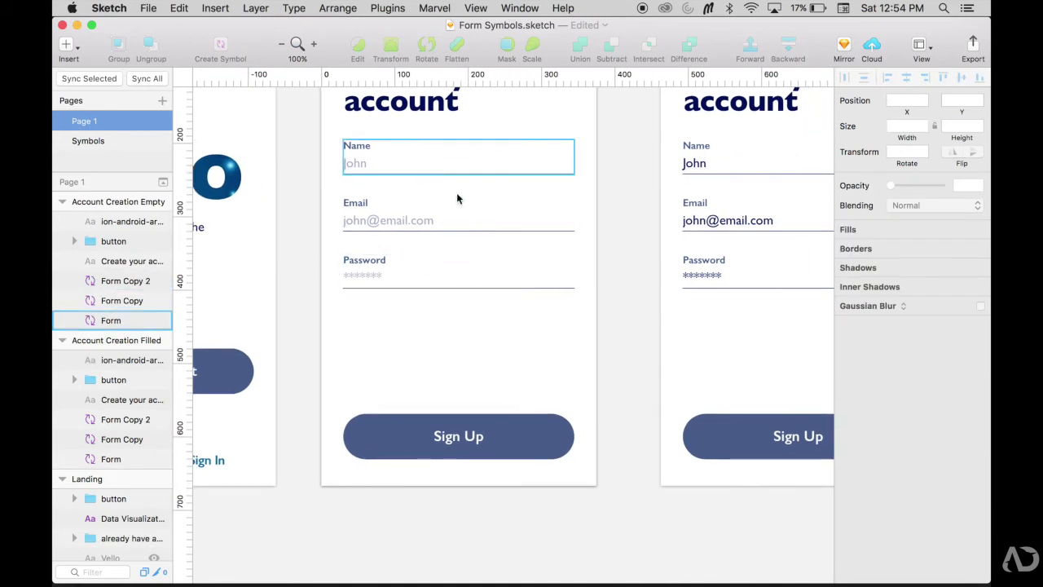
{"action": "left_click", "coordinate": [544, 444]}
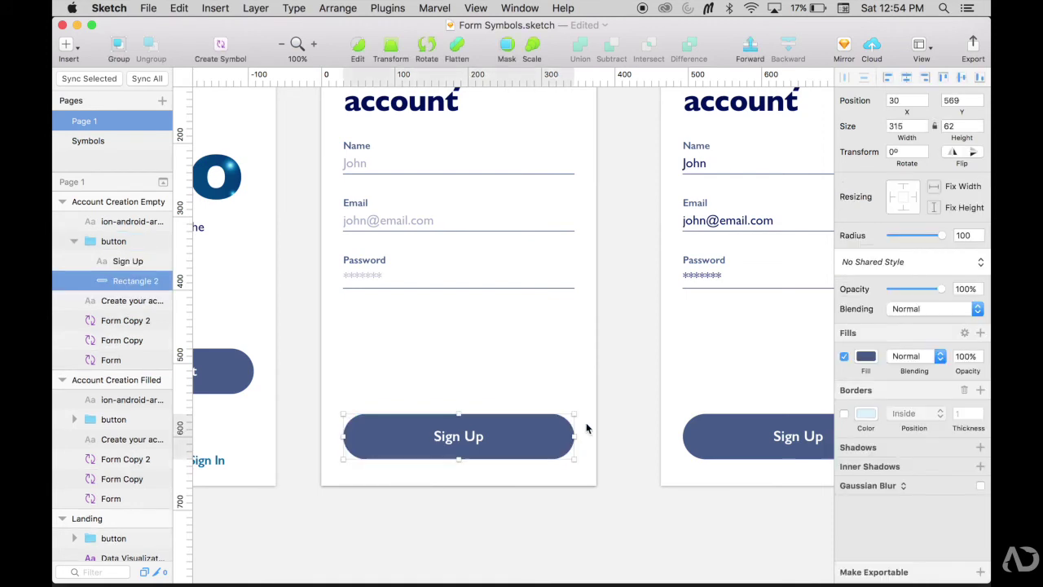
{"action": "left_click", "coordinate": [866, 358]}
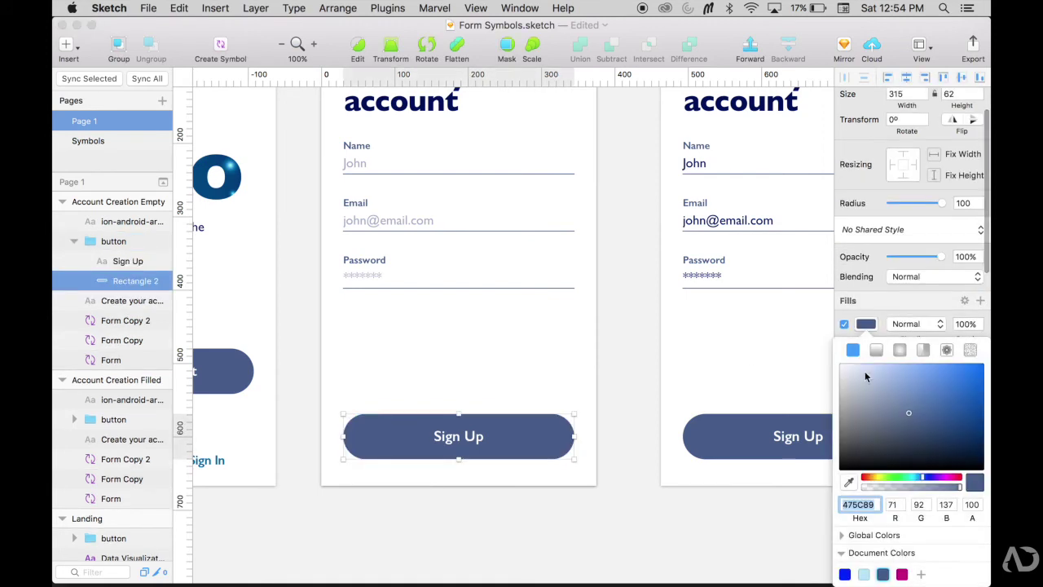
{"action": "left_click_drag", "start_coordinate": [871, 422], "coordinate": [857, 391]}
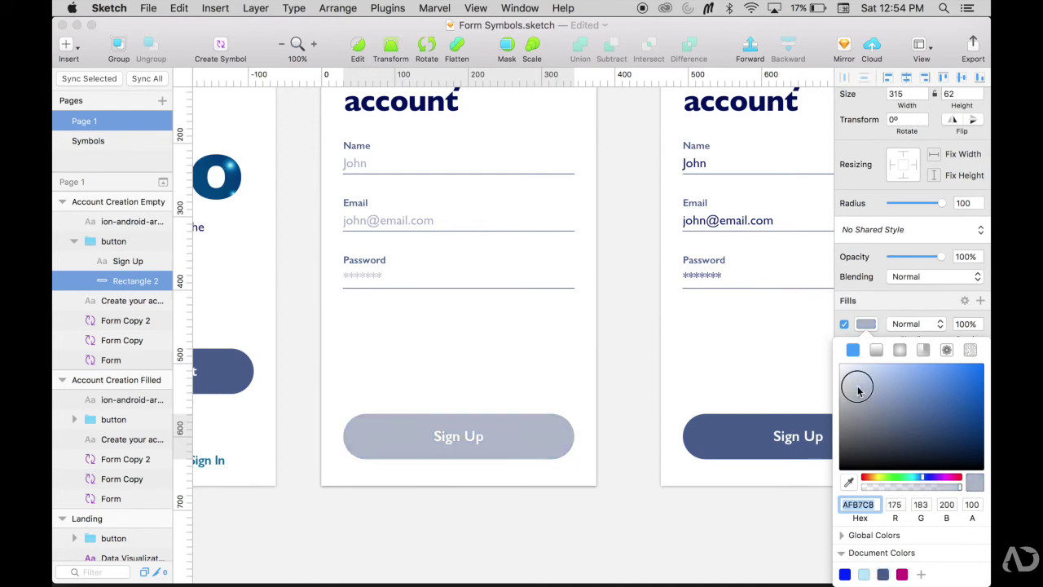
{"action": "left_click", "coordinate": [634, 351]}
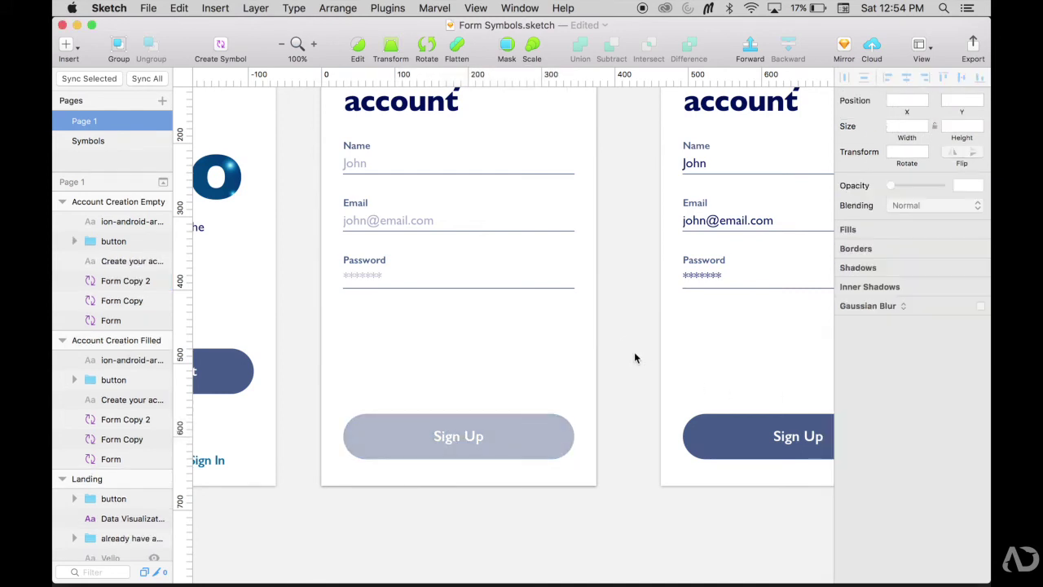
{"action": "scroll", "coordinate": [633, 351], "scroll_direction": "up", "scroll_amount": 2}
{"action": "key", "text": "super+minus"}
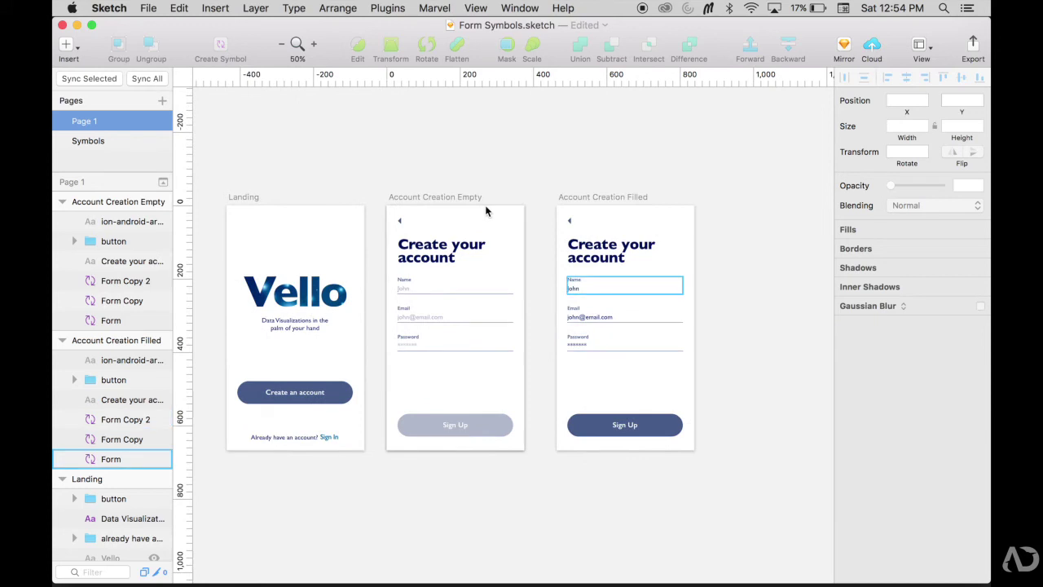
Step: Duplicate the Account Creation Filled artboard and rename the copy 'Account Creation Error'
{"action": "scroll", "coordinate": [634, 522], "scroll_direction": "right", "scroll_amount": 5}
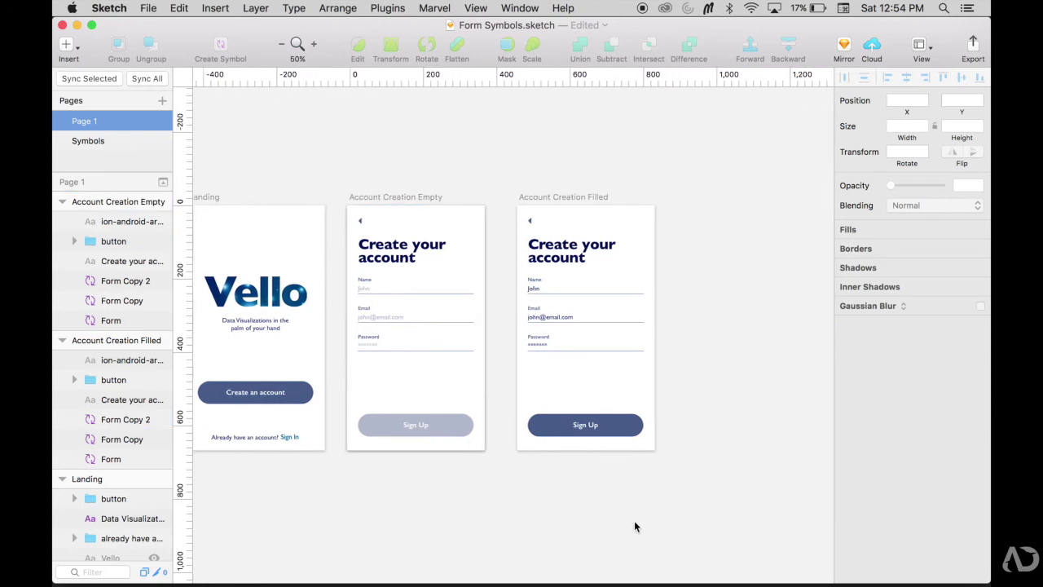
{"action": "left_click", "coordinate": [507, 233]}
{"action": "left_click_drag", "start_coordinate": [495, 213], "coordinate": [659, 214]}
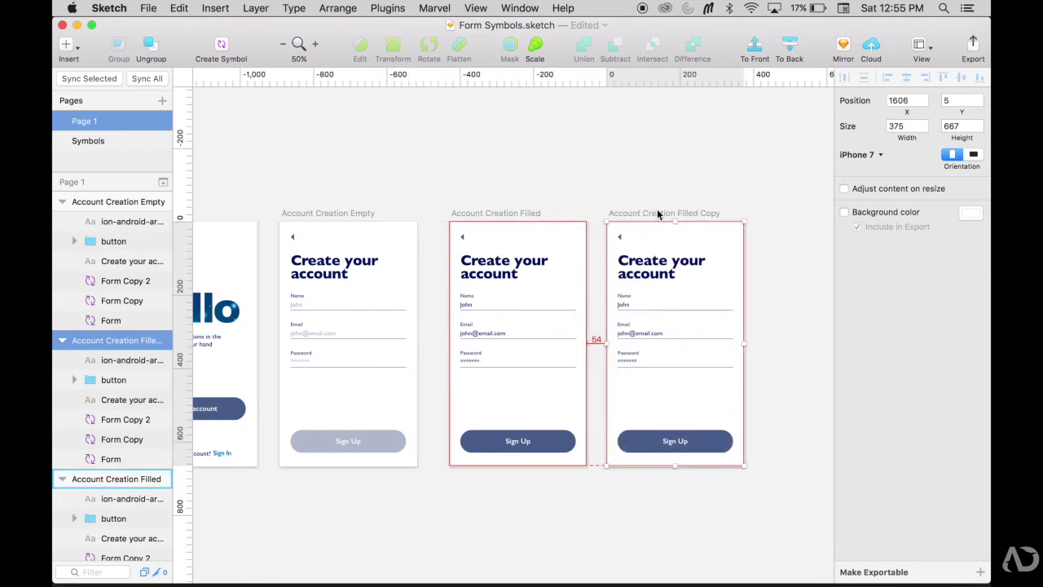
{"action": "double_click", "coordinate": [162, 340]}
{"action": "key", "text": "BackSpace"}
{"action": "key", "text": "BackSpace"}
{"action": "key", "text": "BackSpace"}
{"action": "key", "text": "BackSpace"}
{"action": "key", "text": "BackSpace"}
{"action": "key", "text": "BackSpace"}
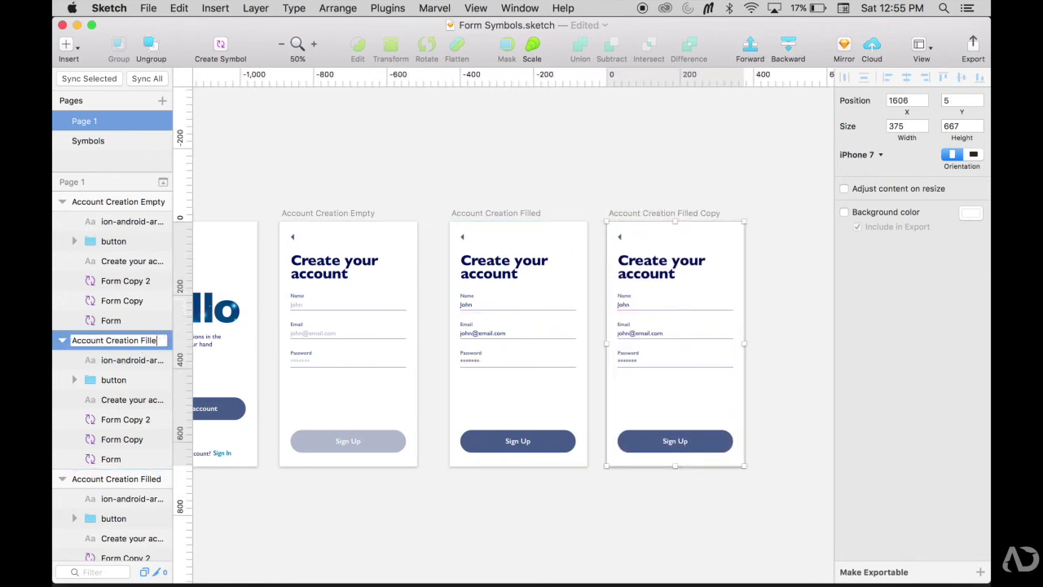
{"action": "type", "text": "Error"}
{"action": "key", "text": "Return"}
Step: Zoom to 200% on the Error artboard and select its Email field instance
{"action": "scroll", "coordinate": [710, 345], "scroll_direction": "right", "scroll_amount": 3}
{"action": "left_click", "coordinate": [708, 351]}
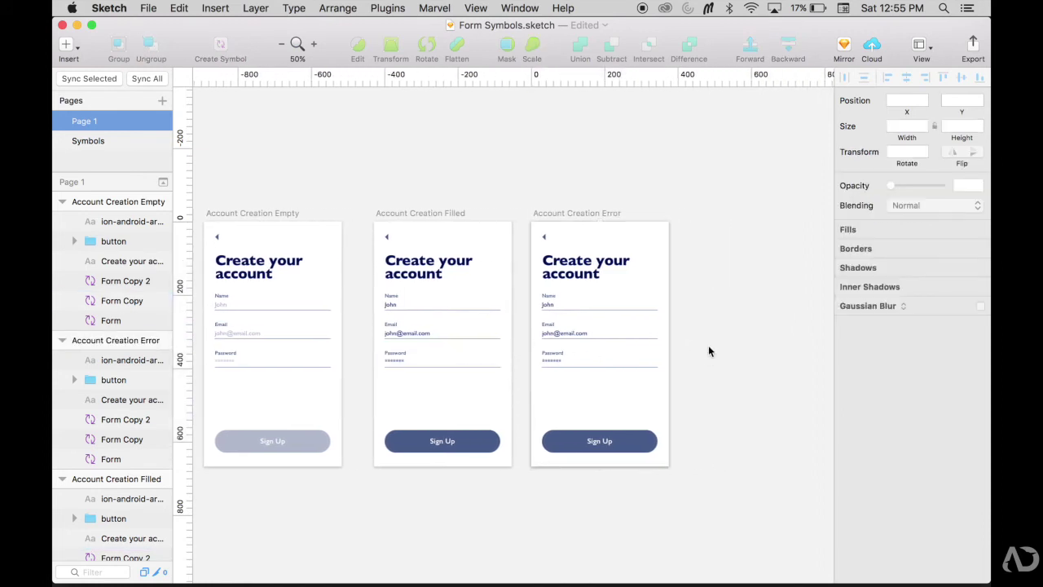
{"action": "key", "text": "super+plus"}
{"action": "key", "text": "super+plus"}
{"action": "scroll", "coordinate": [652, 370], "scroll_direction": "right", "scroll_amount": 4}
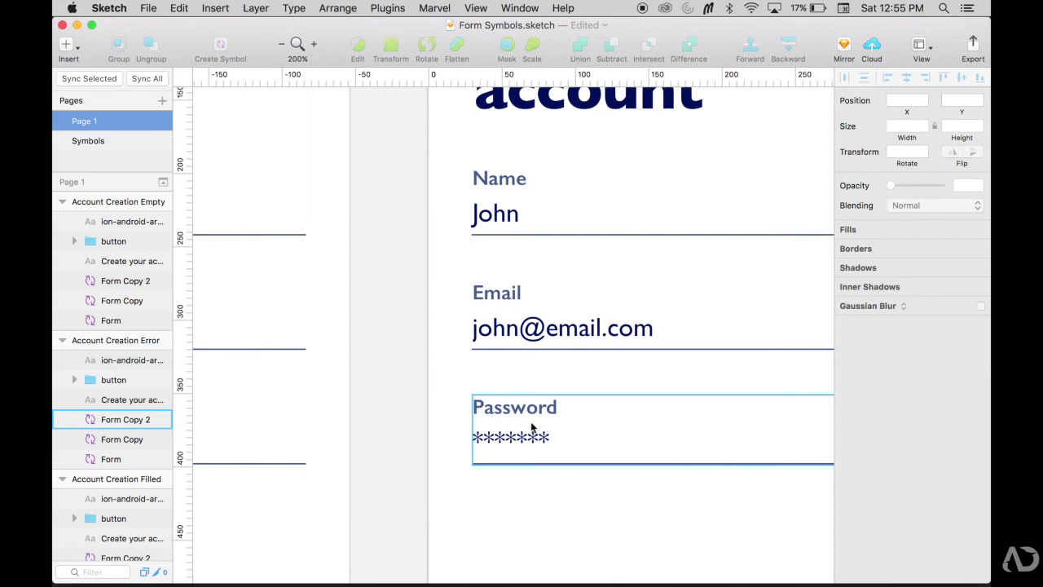
{"action": "left_click", "coordinate": [515, 345]}
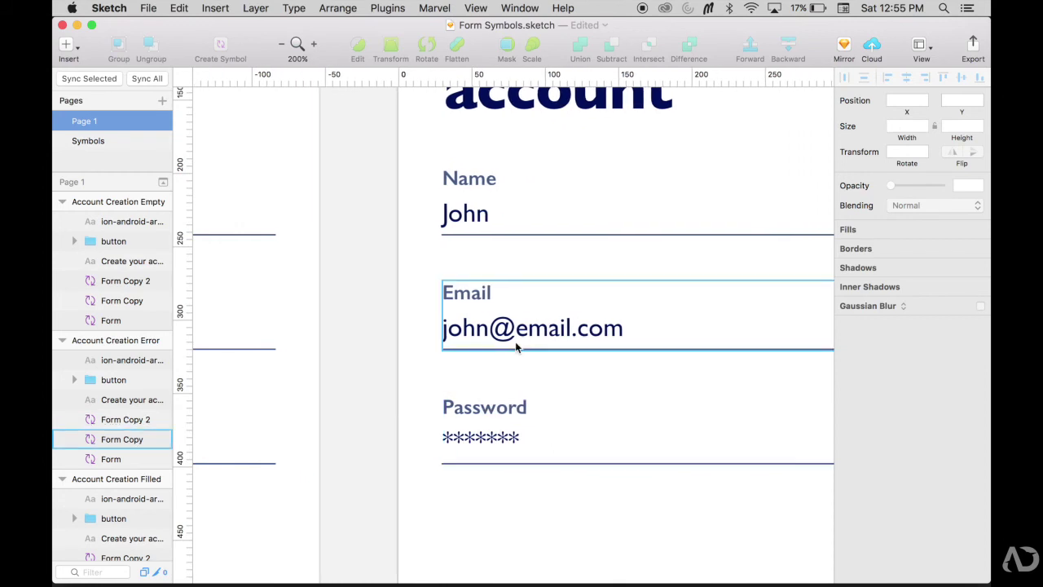
{"action": "scroll", "coordinate": [515, 341], "scroll_direction": "right", "scroll_amount": 4}
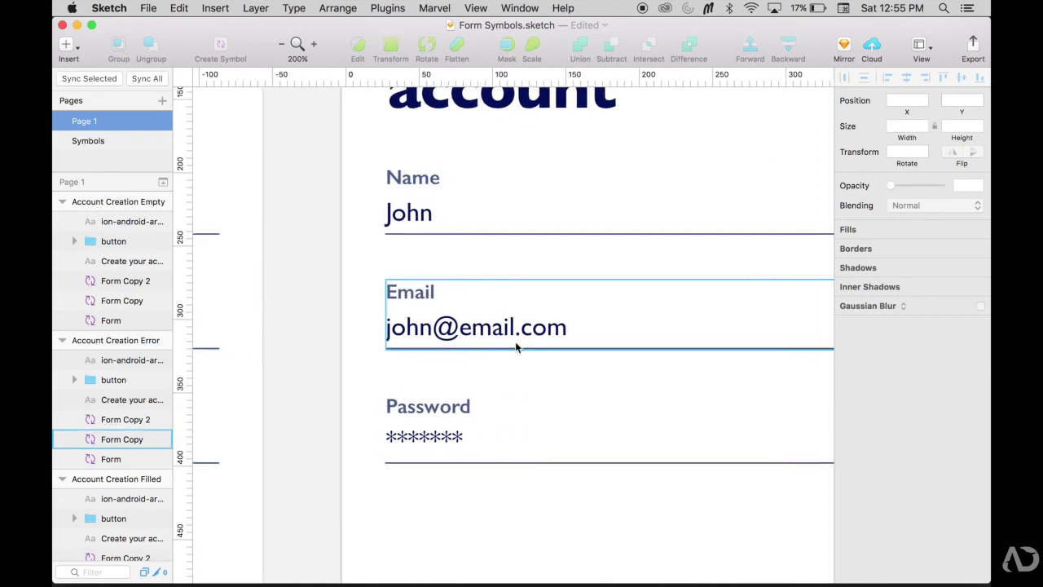
{"action": "left_click", "coordinate": [459, 328]}
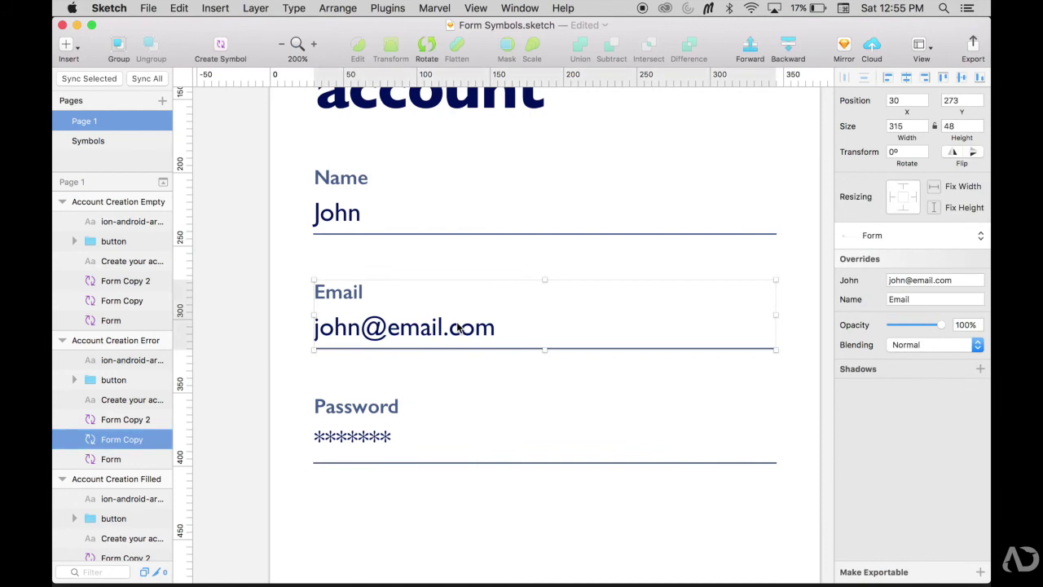
Step: Swap the Email field instance to the Form Error symbol and check the master's size
{"action": "left_click", "coordinate": [893, 236]}
{"action": "left_click", "coordinate": [897, 258]}
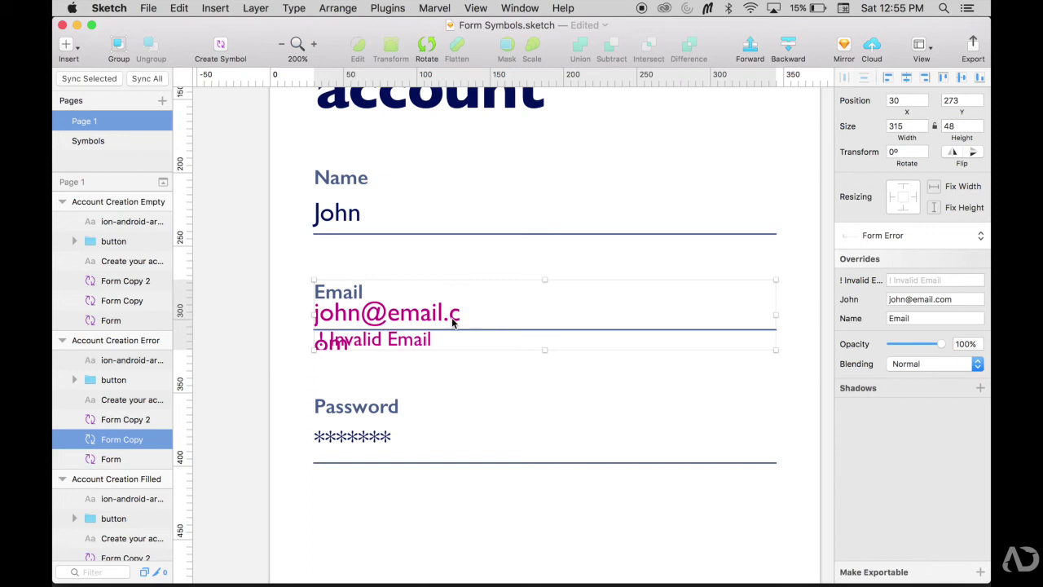
{"action": "double_click", "coordinate": [407, 321]}
{"action": "left_click", "coordinate": [342, 272]}
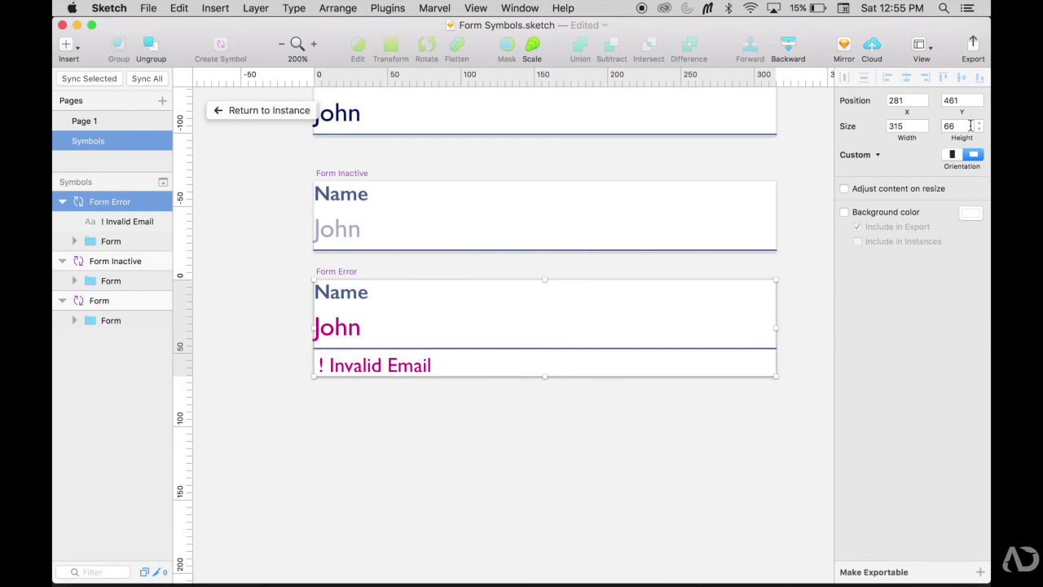
{"action": "left_click", "coordinate": [296, 110]}
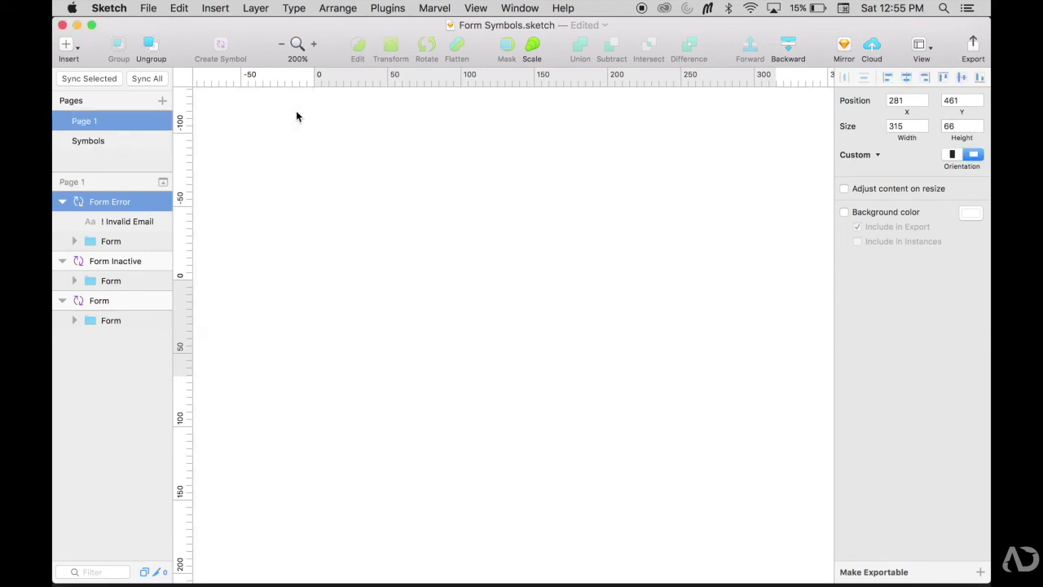
Step: Change the Email field's height from 48 to 66
{"action": "left_click", "coordinate": [950, 127]}
{"action": "key", "text": "BackSpace"}
{"action": "type", "text": "66"}
{"action": "key", "text": "Return"}
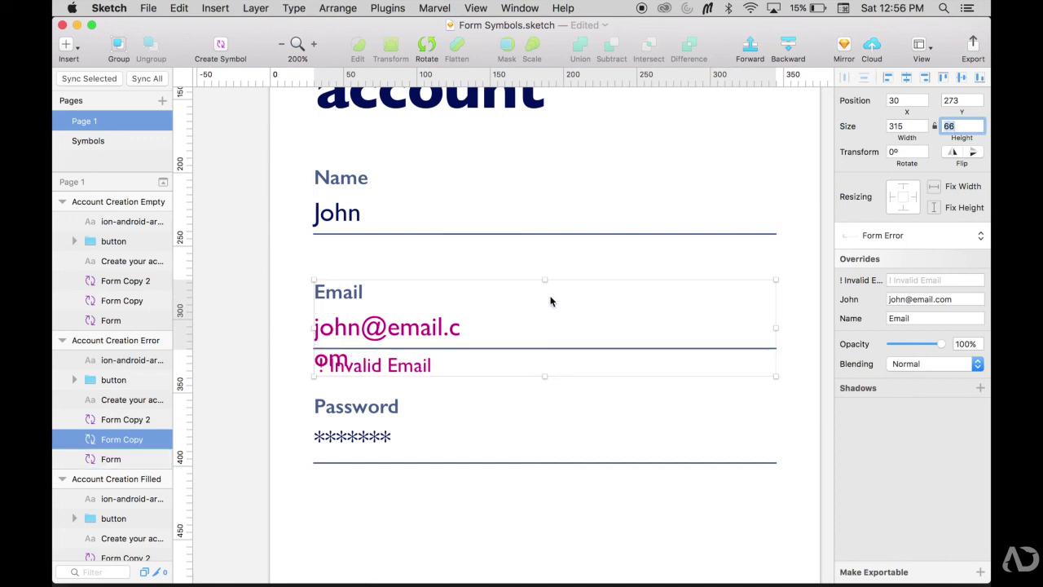
Step: Widen the John text in the Form Error master so the e-mail fits one line
{"action": "double_click", "coordinate": [431, 327]}
{"action": "left_click_drag", "start_coordinate": [516, 324], "coordinate": [517, 323]}
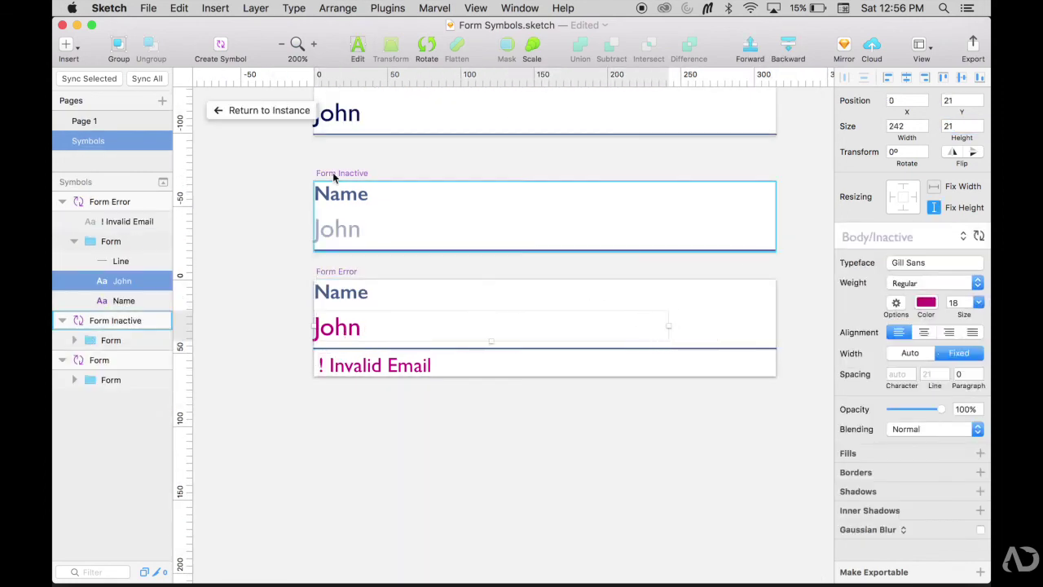
{"action": "left_click", "coordinate": [263, 110]}
{"action": "left_click", "coordinate": [256, 348]}
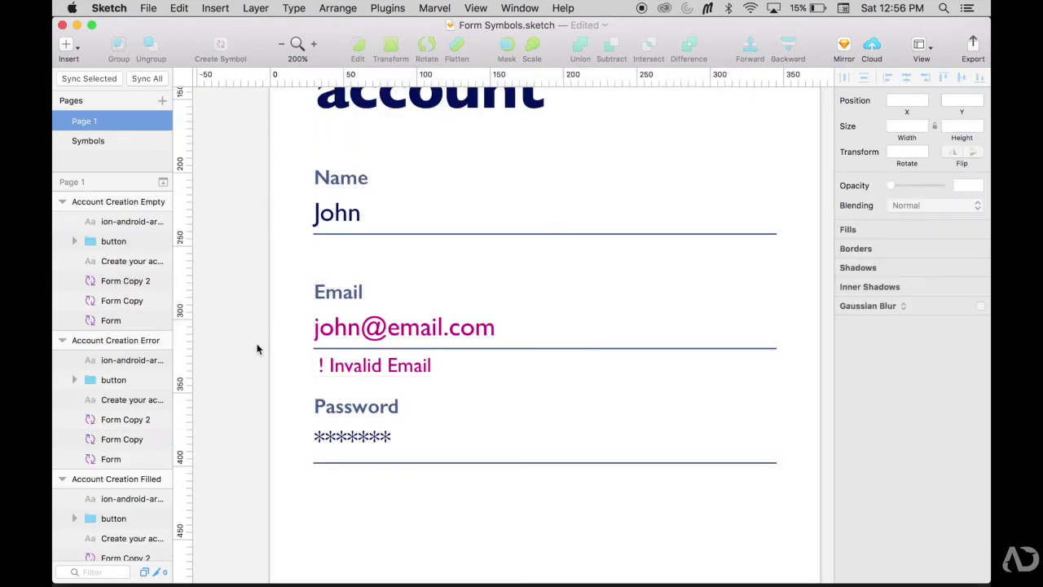
{"action": "key", "text": "super+minus"}
{"action": "key", "text": "super+minus"}
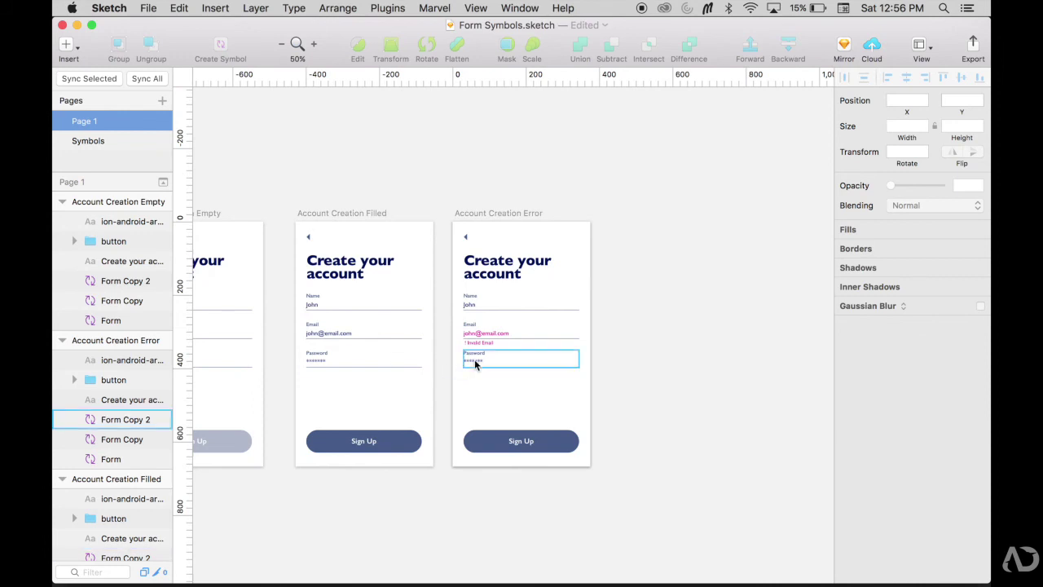
Step: Swap the Error artboard's dark Sign Up button for a copy of the Empty artboard's pale one
{"action": "scroll", "coordinate": [391, 417], "scroll_direction": "left", "scroll_amount": 5}
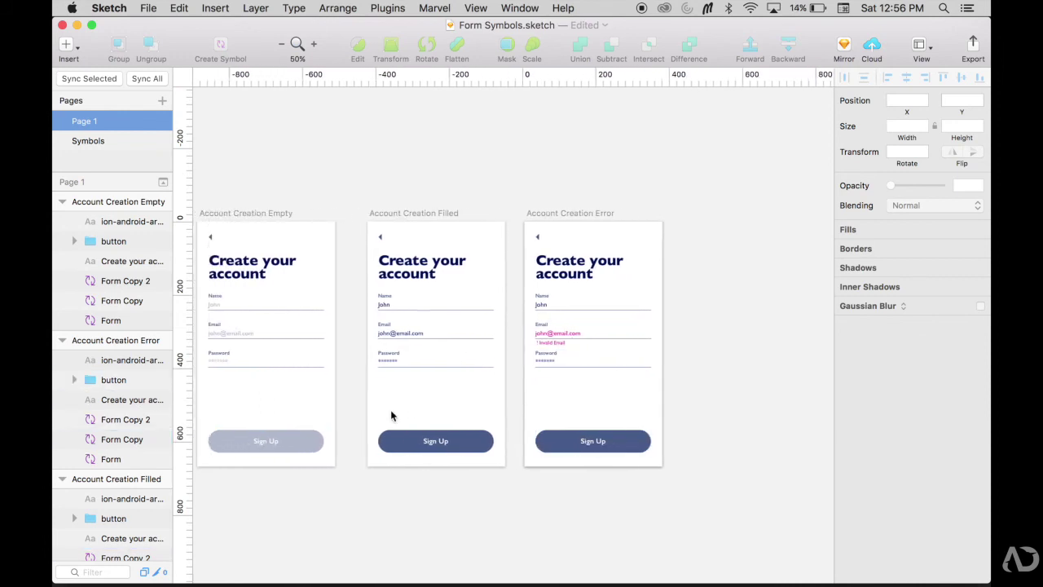
{"action": "left_click", "coordinate": [314, 443]}
{"action": "key", "text": "super+c"}
{"action": "left_click", "coordinate": [617, 447]}
{"action": "key", "text": "Delete"}
{"action": "key", "text": "super+v"}
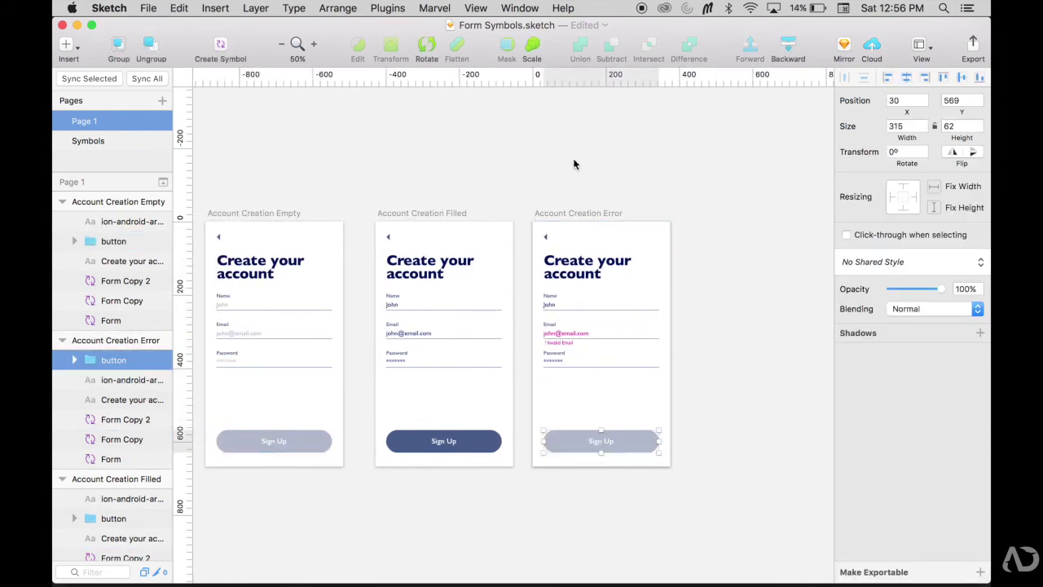
{"action": "left_click", "coordinate": [574, 165]}
{"action": "key", "text": "super+plus"}
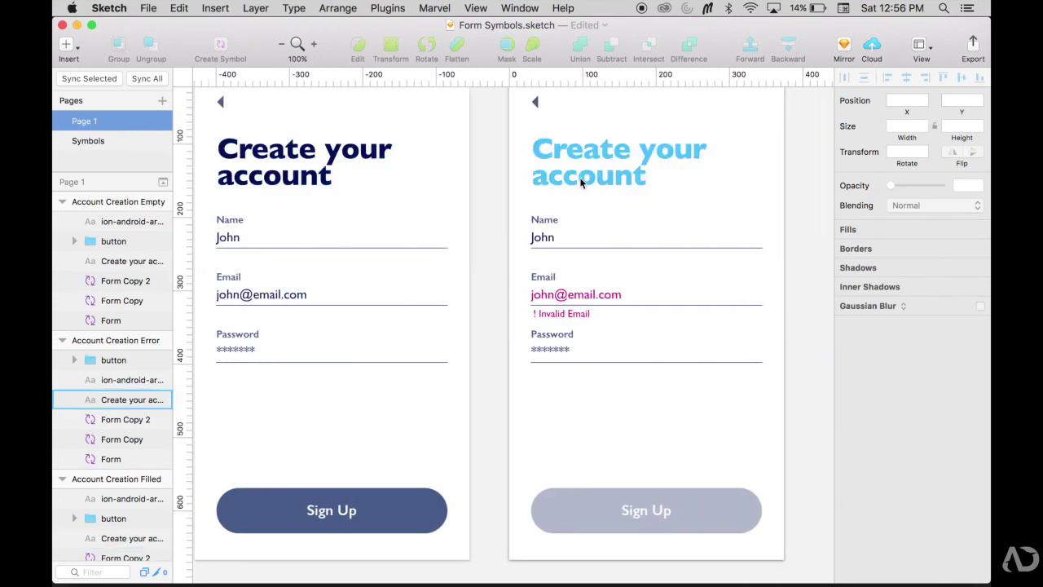
{"action": "scroll", "coordinate": [580, 182], "scroll_direction": "left", "scroll_amount": 12}
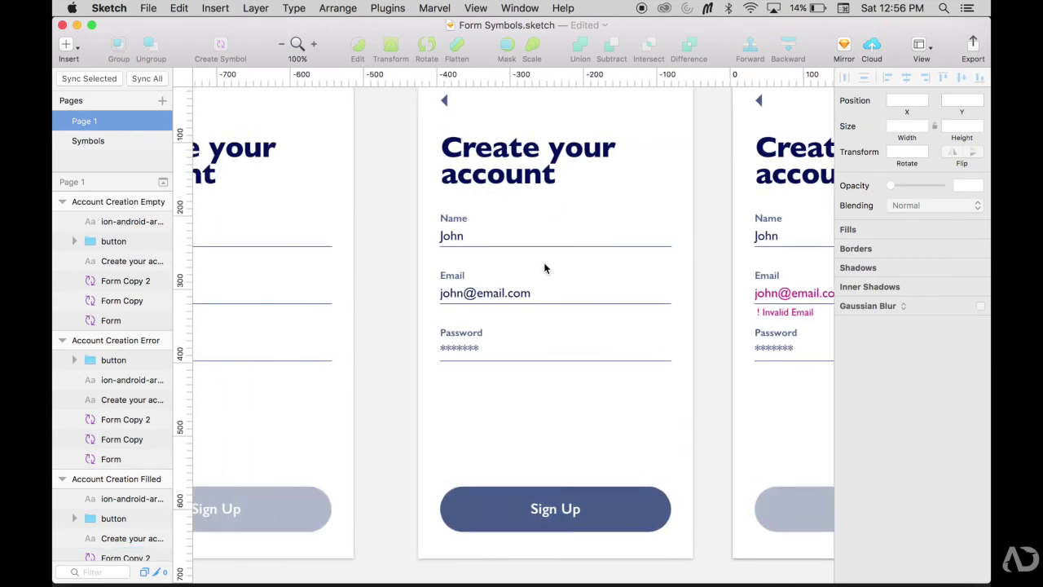
{"action": "scroll", "coordinate": [545, 268], "scroll_direction": "left", "scroll_amount": 10}
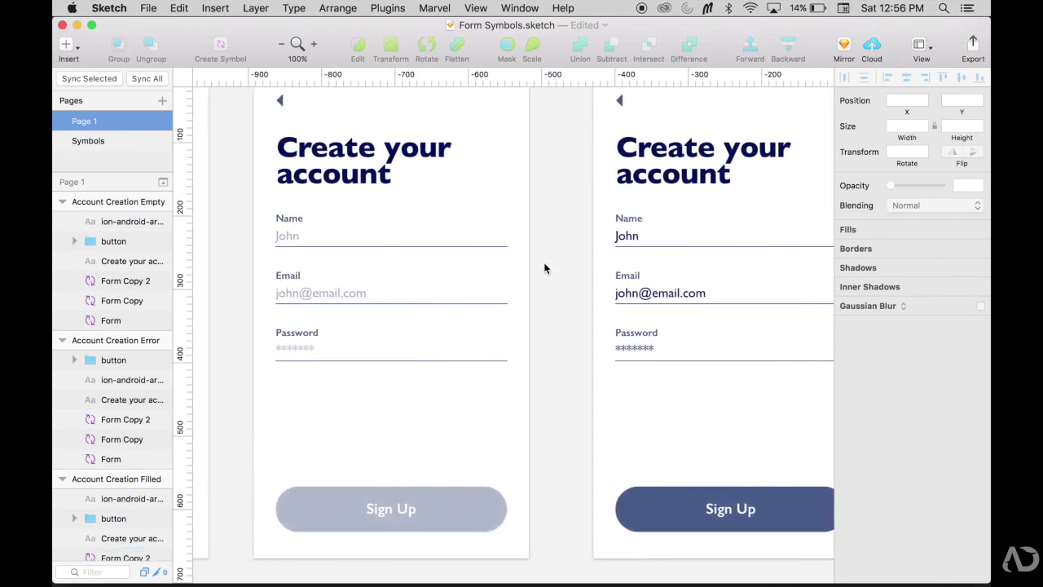
{"action": "key", "text": "super+minus"}
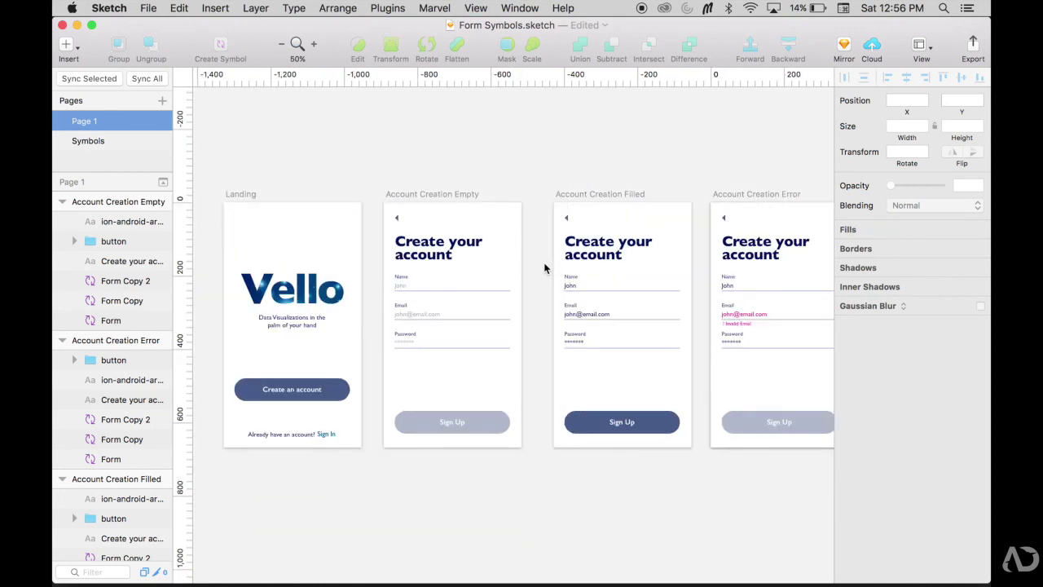
{"action": "left_click", "coordinate": [131, 141]}
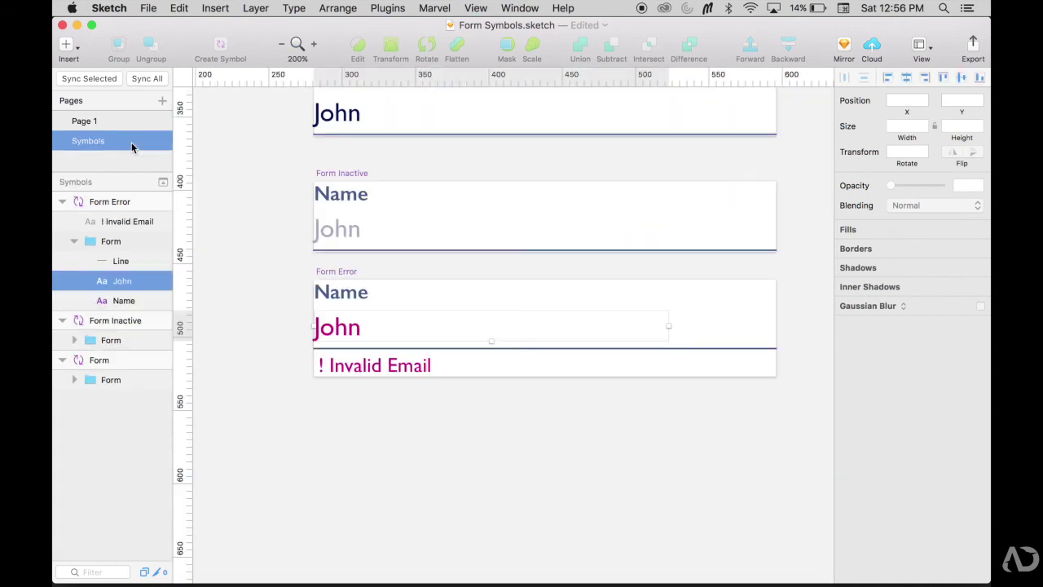
{"action": "left_click", "coordinate": [349, 332]}
{"action": "left_click", "coordinate": [255, 362]}
{"action": "key", "text": "super+minus"}
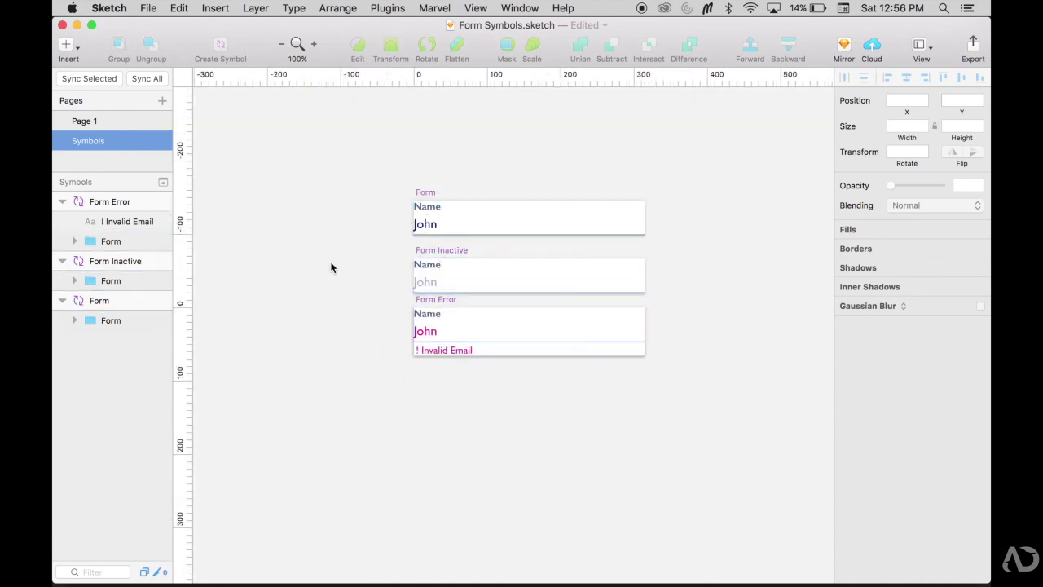
{"action": "left_click", "coordinate": [122, 120]}
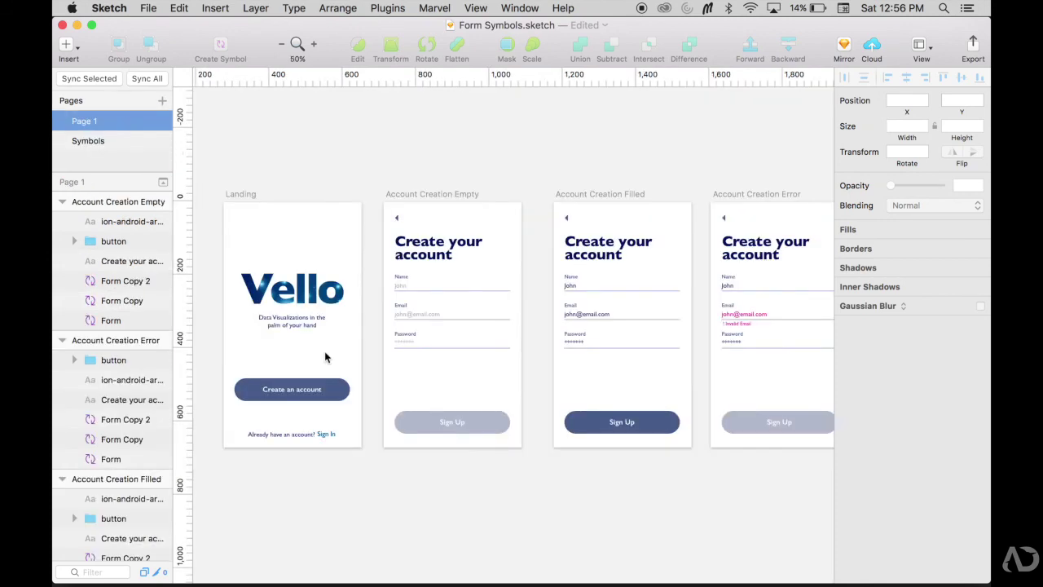
{"action": "scroll", "coordinate": [371, 464], "scroll_direction": "right", "scroll_amount": 5}
{"action": "scroll", "coordinate": [372, 466], "scroll_direction": "left", "scroll_amount": 2}
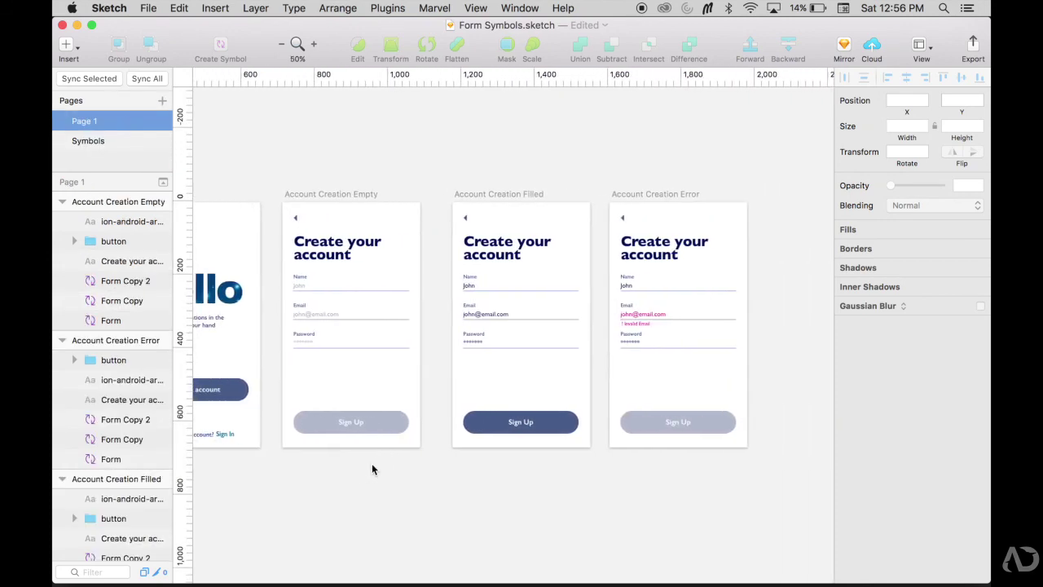